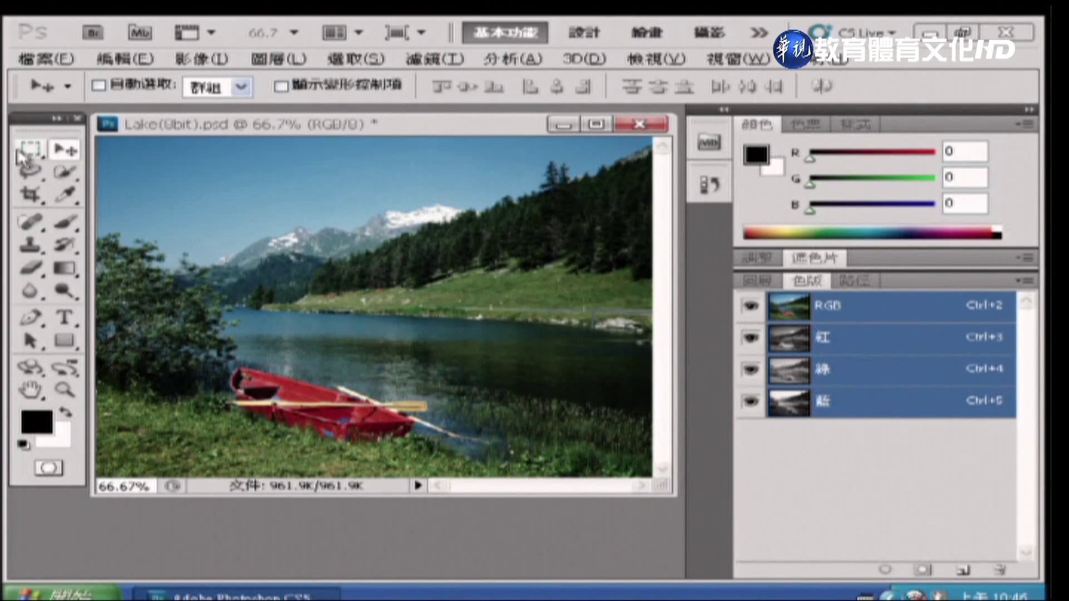
pyautogui.click(55, 59)
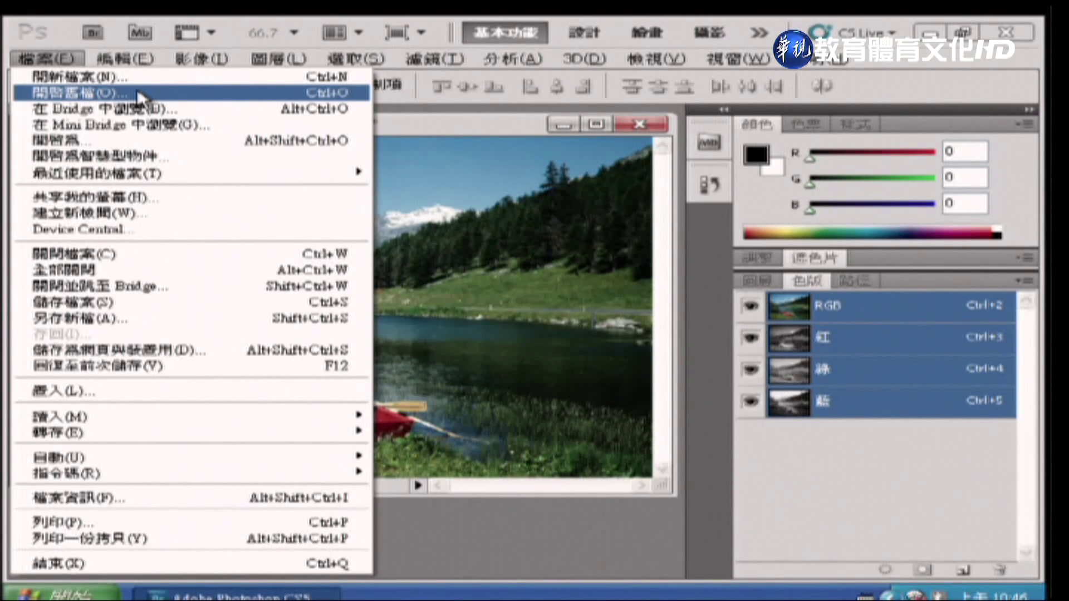
pyautogui.click(400, 125)
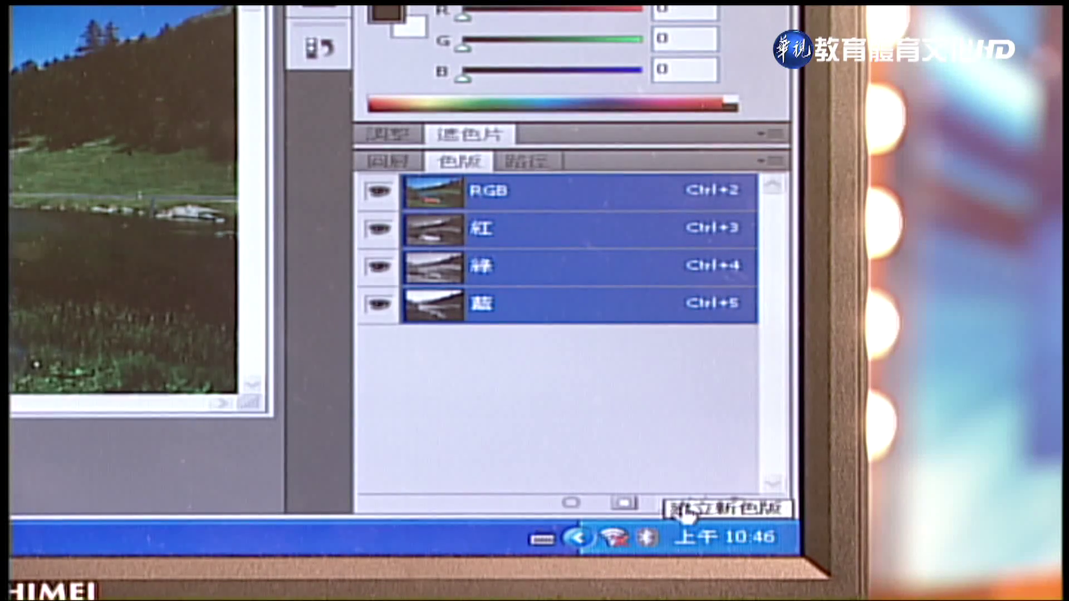
# Step: Create a new channel named Alpha 1 with the default mask options and show it over the lake image
pyautogui.click(774, 162)
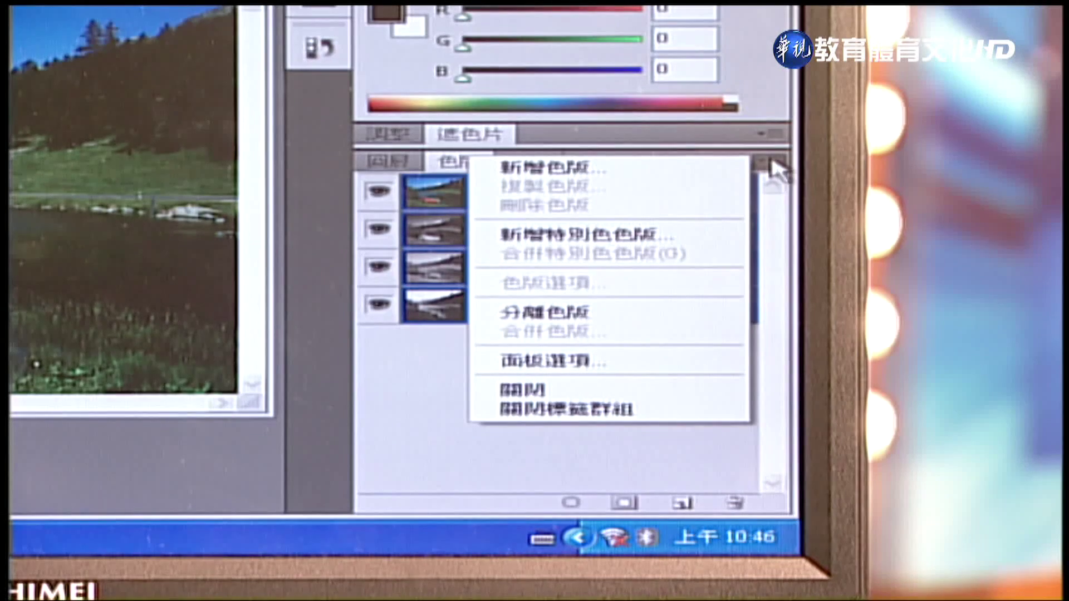
pyautogui.click(675, 177)
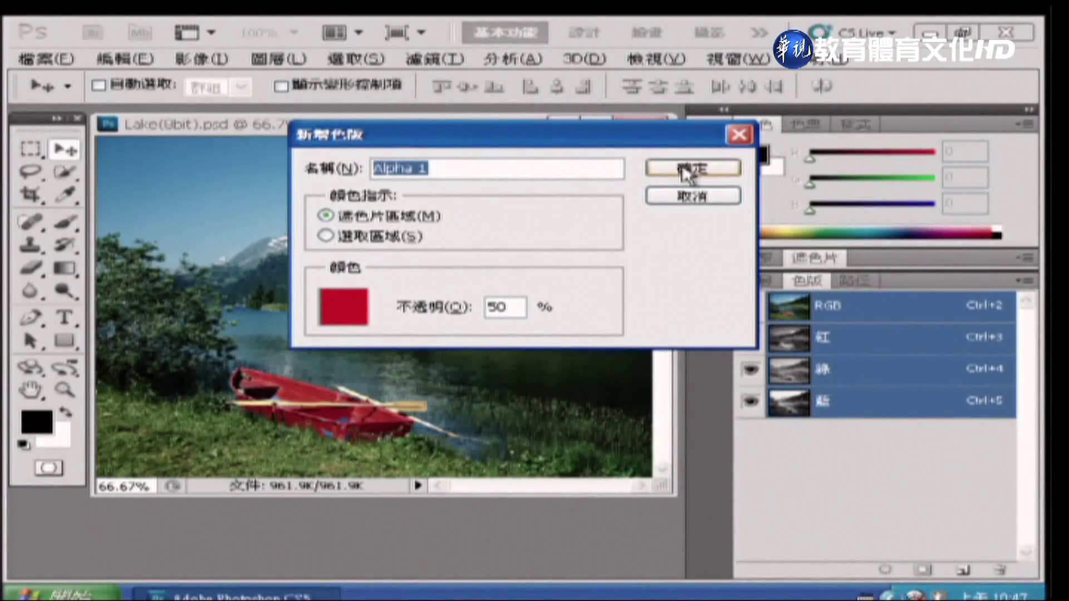
pyautogui.click(692, 170)
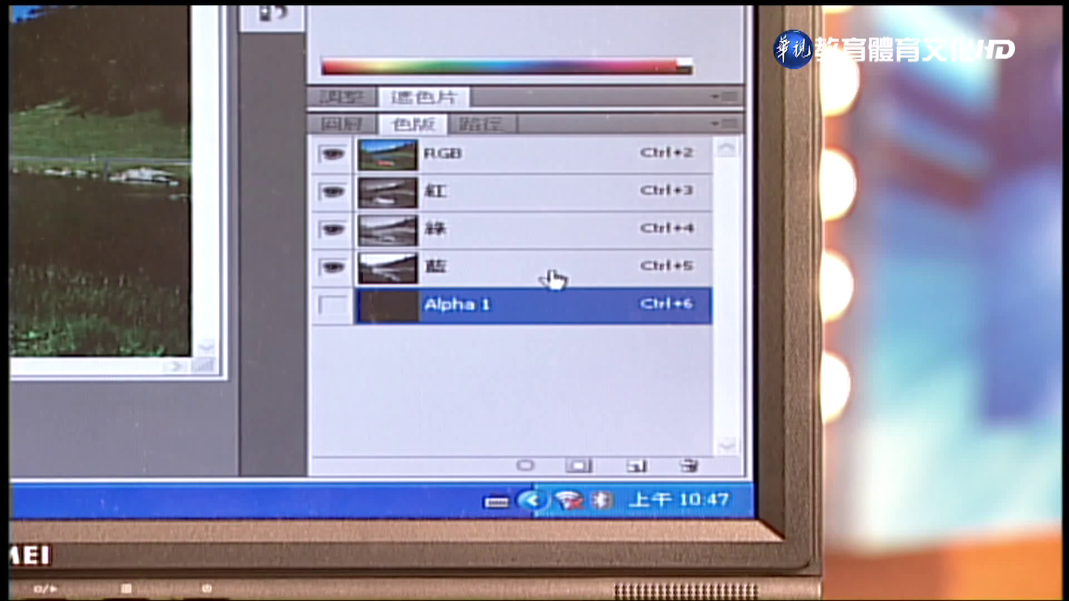
pyautogui.click(329, 306)
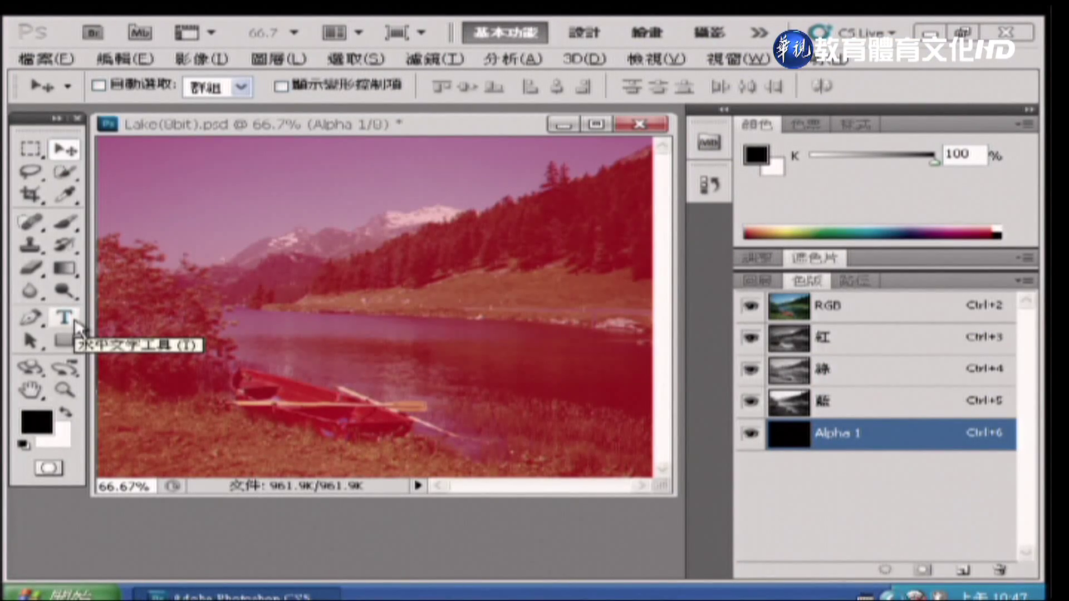
# Step: Choose the Horizontal Type tool and set its text color to white (ffffff)
pyautogui.click(75, 322)
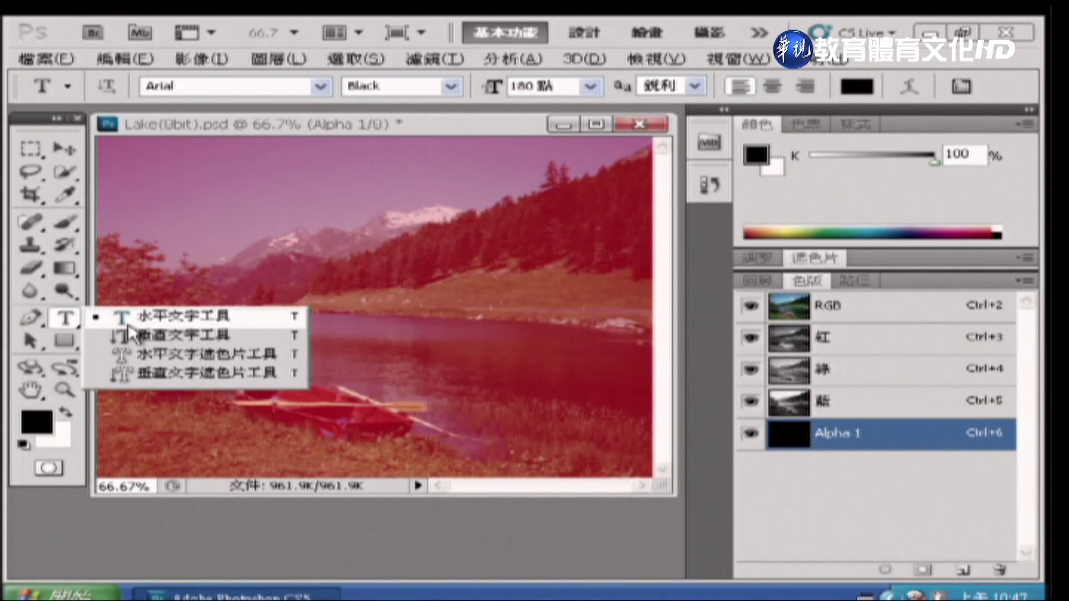
pyautogui.click(128, 324)
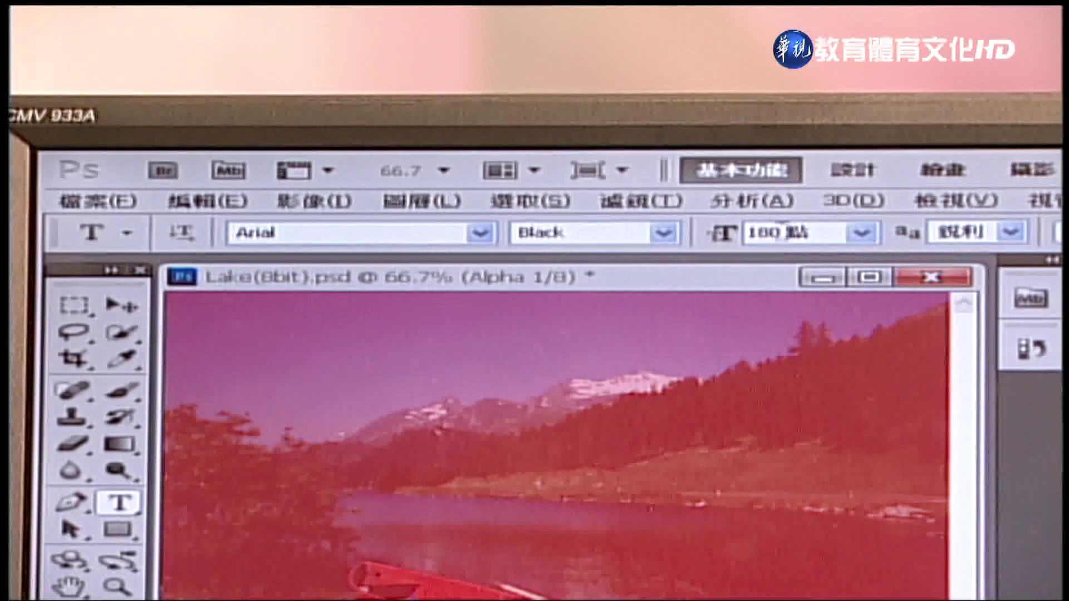
pyautogui.click(779, 233)
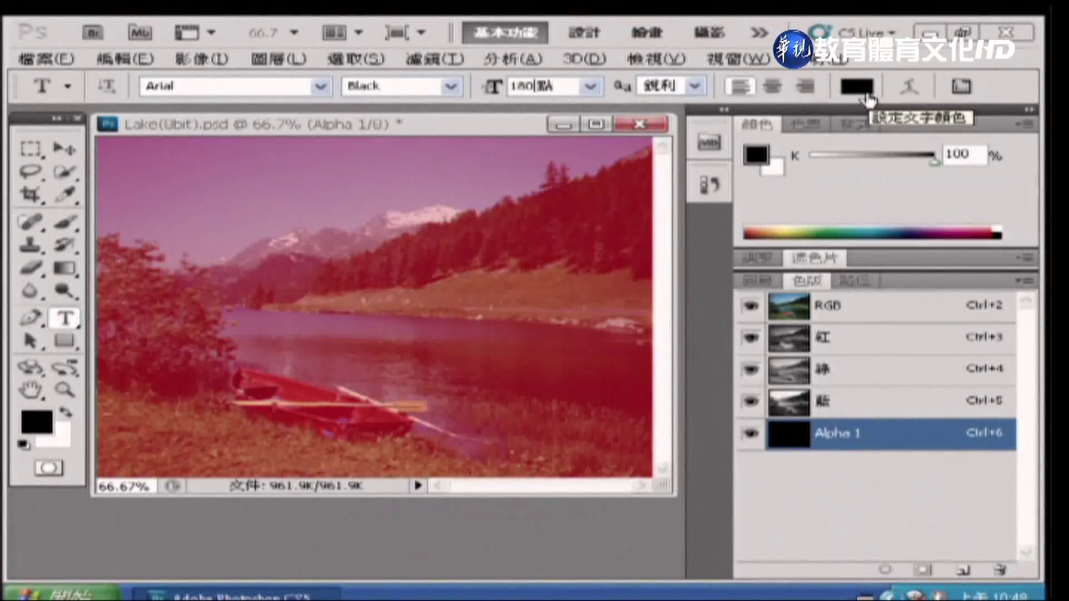
pyautogui.click(863, 89)
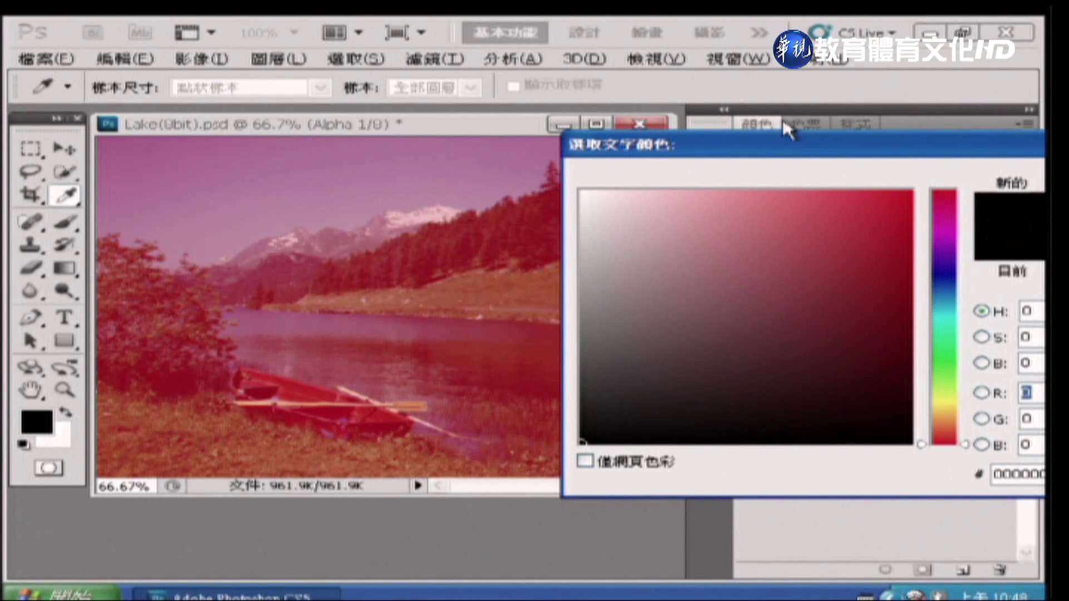
pyautogui.click(582, 193)
pyautogui.click(580, 190)
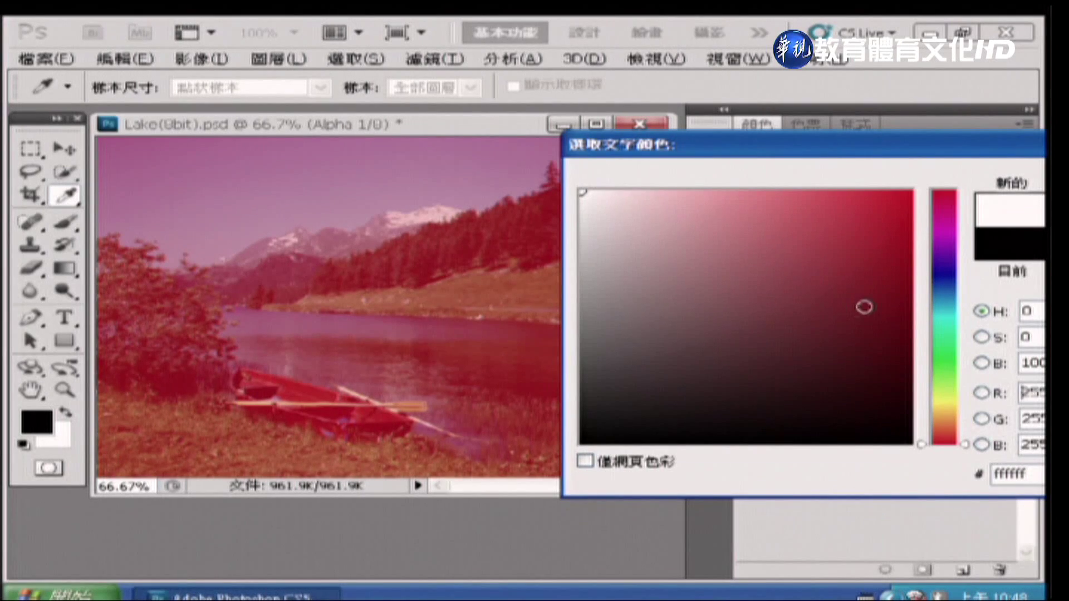
pyautogui.moveTo(840, 143); pyautogui.dragTo(588, 153)
pyautogui.click(894, 190)
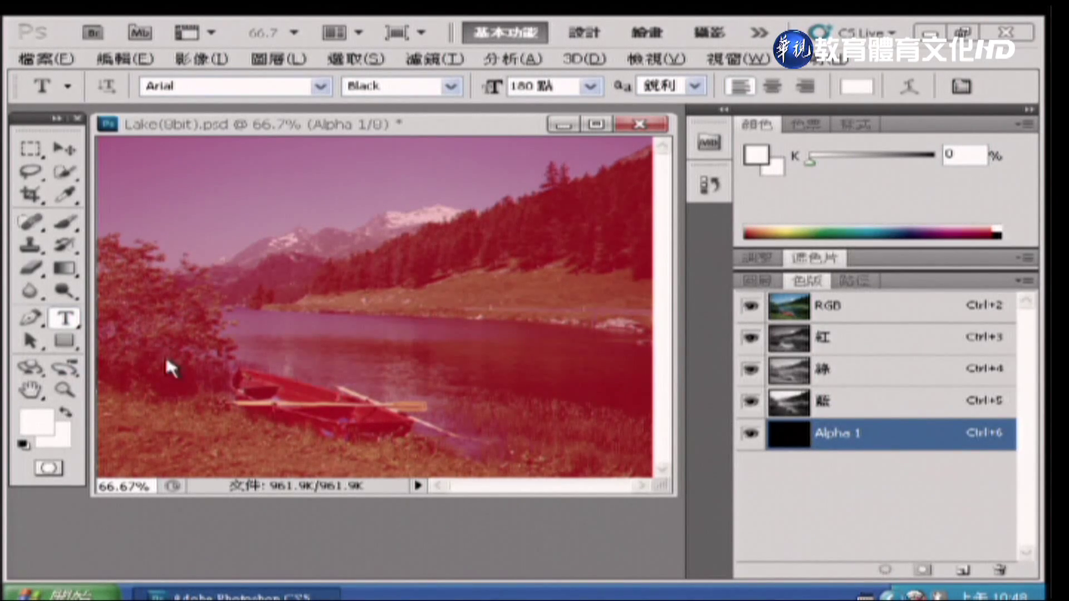
# Step: Add the text SNOW to the Alpha 1 channel and move the letters so the whole word fits inside the image
pyautogui.click(183, 367)
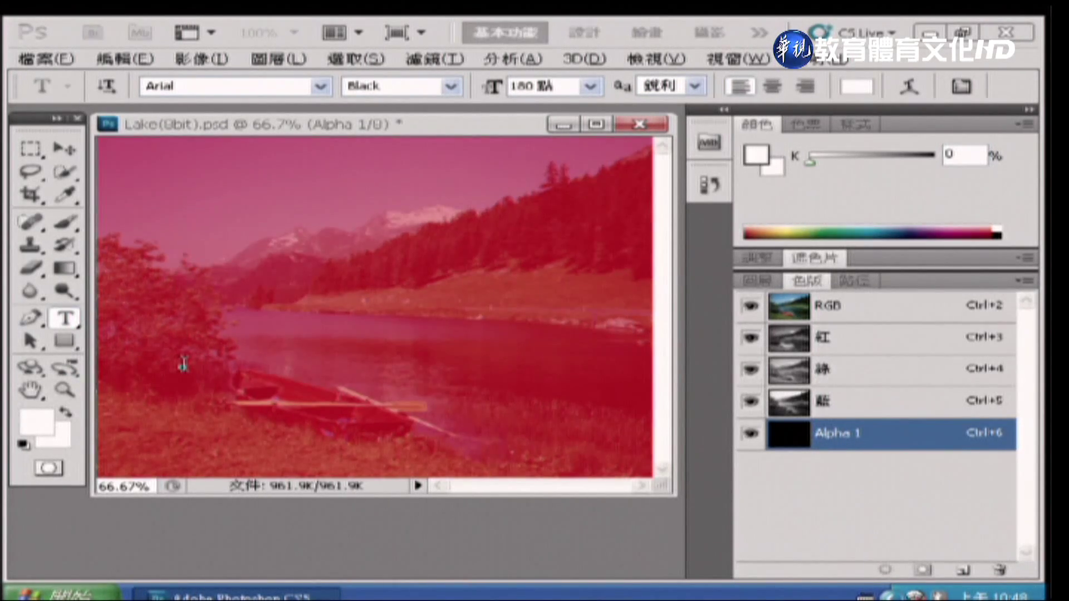
pyautogui.write('D')
pyautogui.write('N')
pyautogui.write('OW')
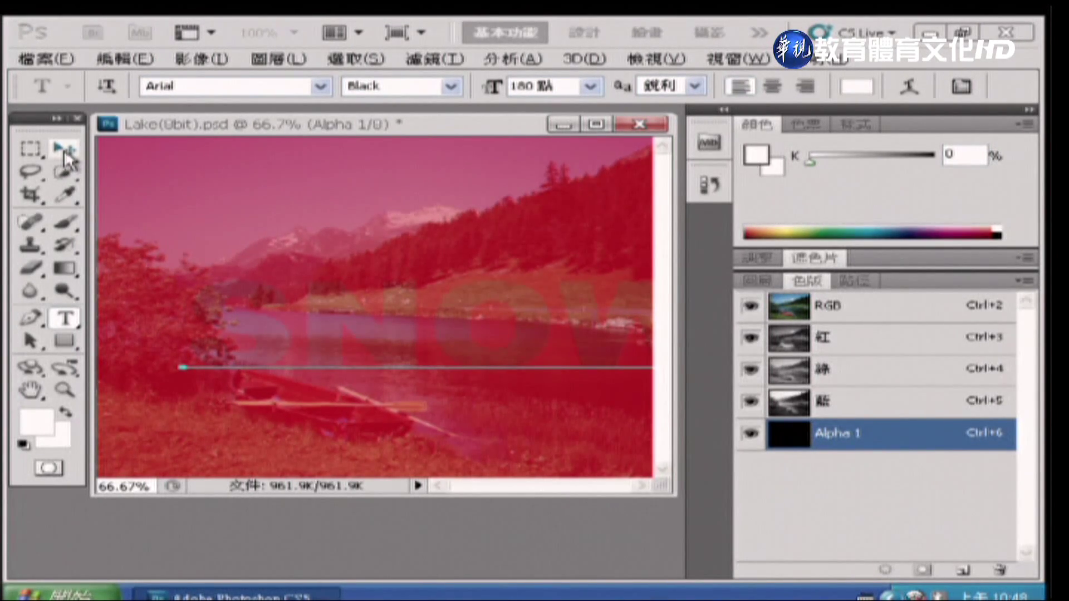
pyautogui.click(64, 155)
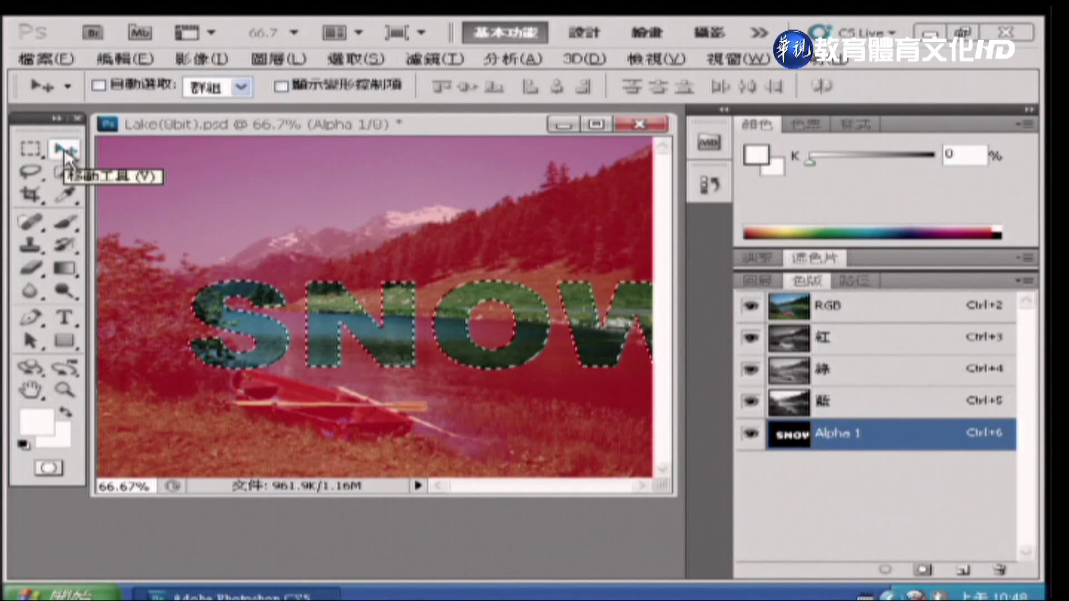
pyautogui.moveTo(395, 354); pyautogui.dragTo(335, 349)
pyautogui.moveTo(333, 386); pyautogui.dragTo(315, 373)
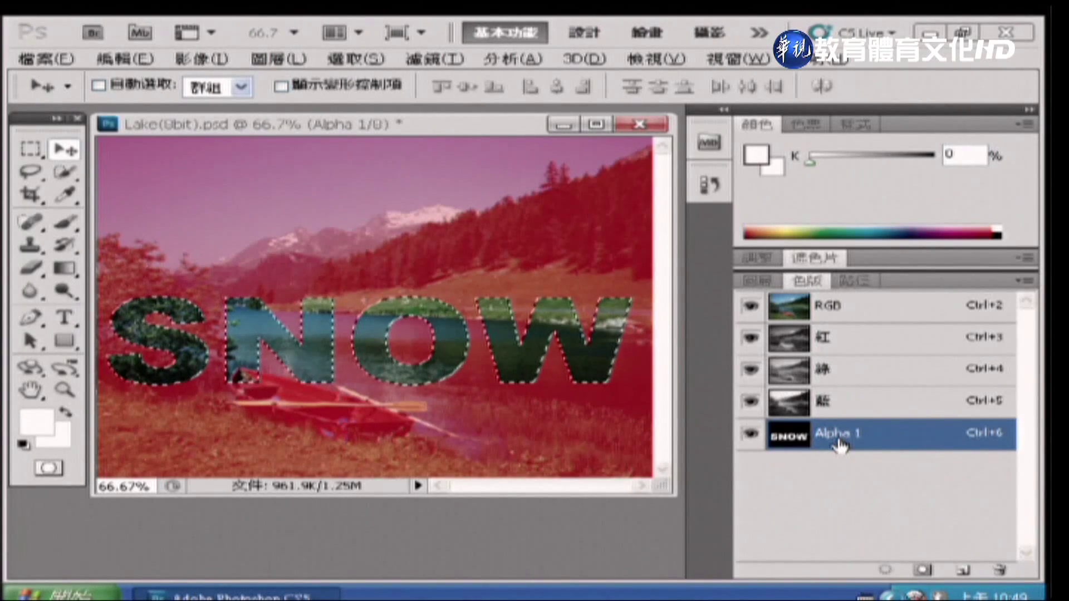
# Step: Scale the selected SNOW letters upward to make them taller, keeping their baseline in place, and apply the transformation
pyautogui.click(117, 59)
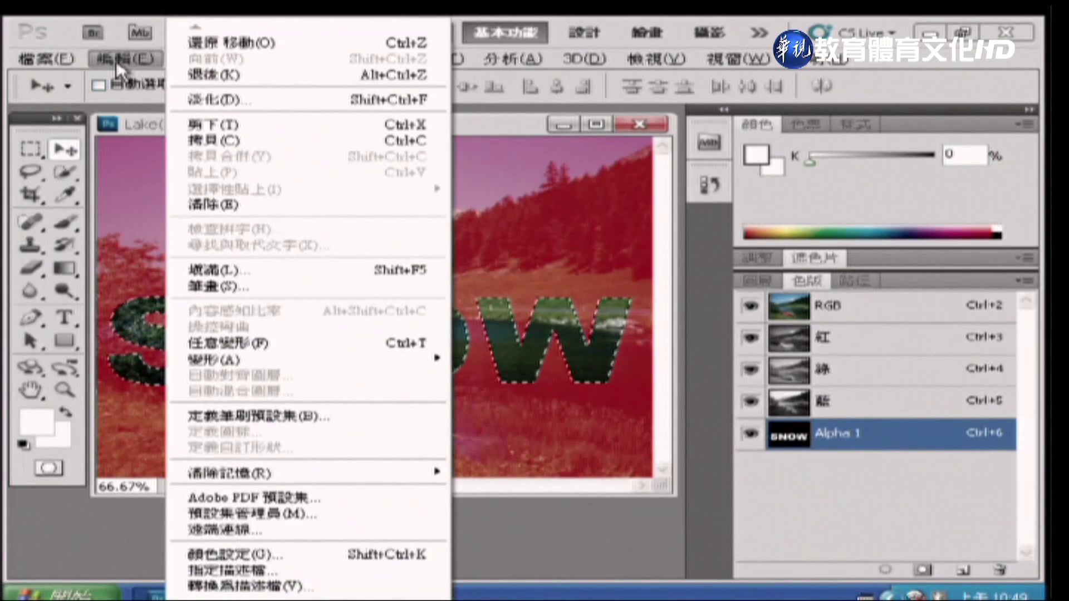
pyautogui.moveTo(266, 360)
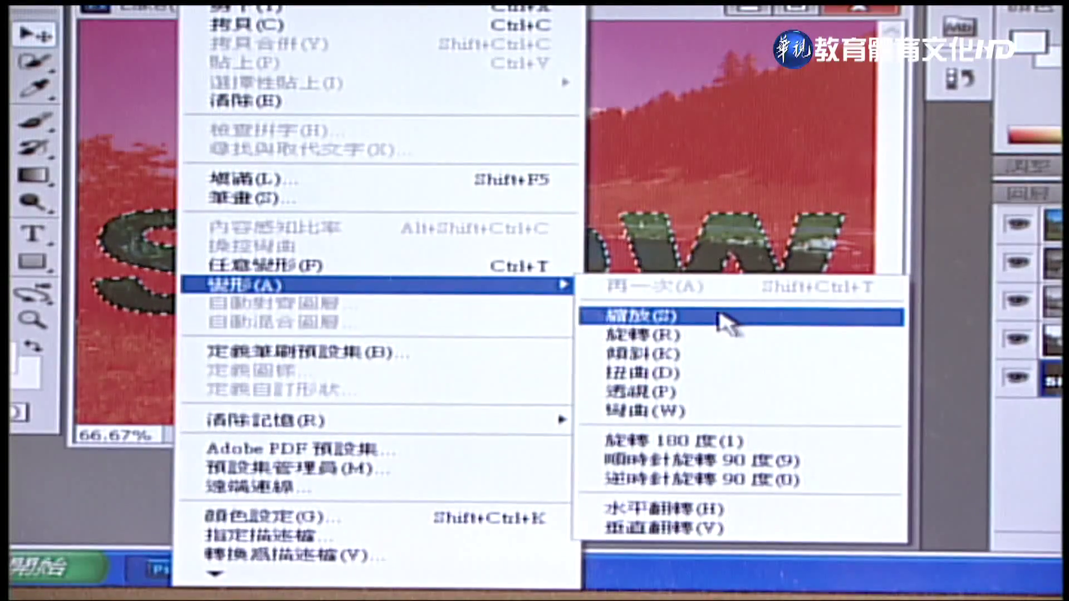
pyautogui.click(724, 321)
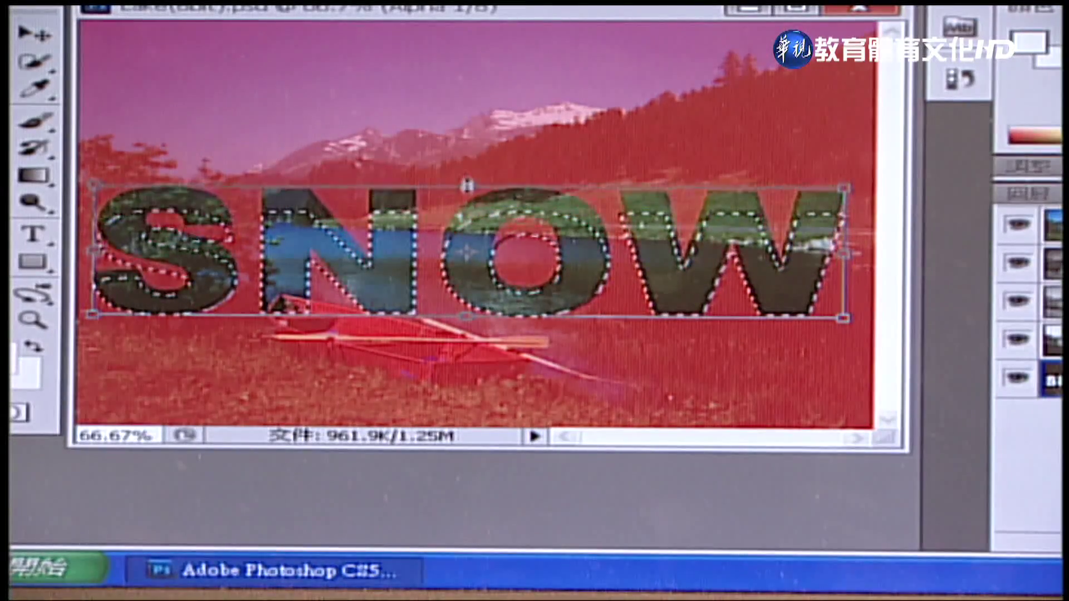
pyautogui.moveTo(466, 185); pyautogui.dragTo(467, 114)
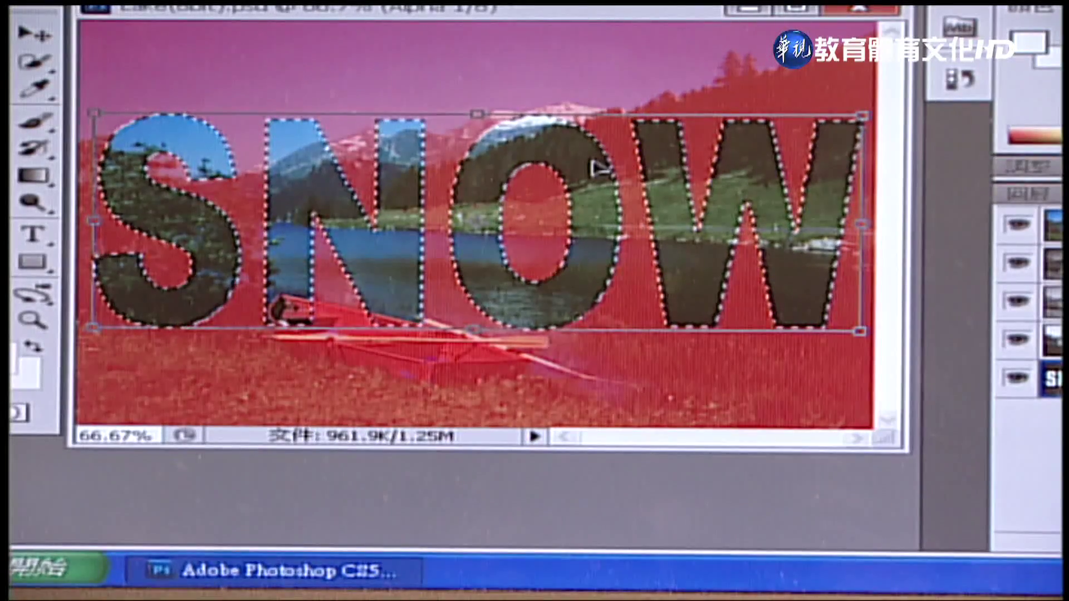
pyautogui.press('Return')
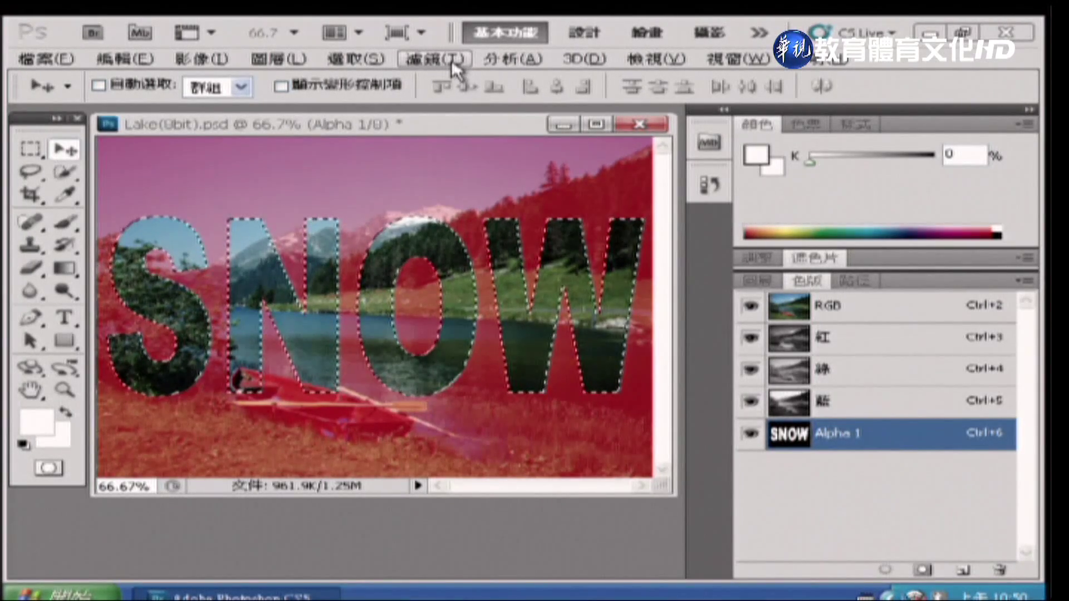
# Step: Apply a Gaussian Blur with a radius of 20 pixels to the selected SNOW letters in the Alpha 1 channel
pyautogui.click(453, 59)
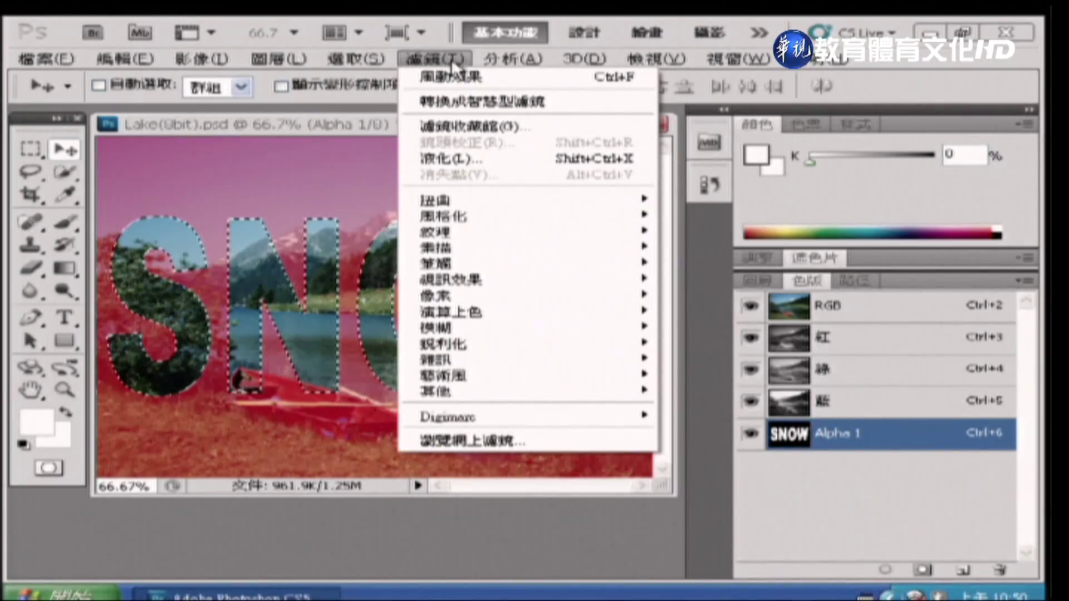
pyautogui.moveTo(567, 328)
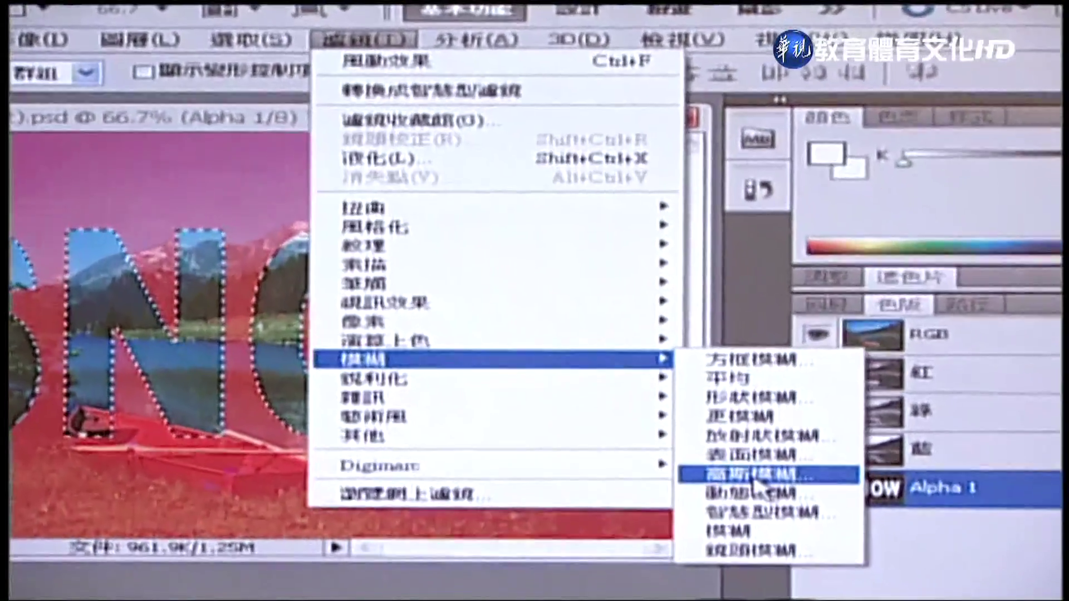
pyautogui.click(793, 493)
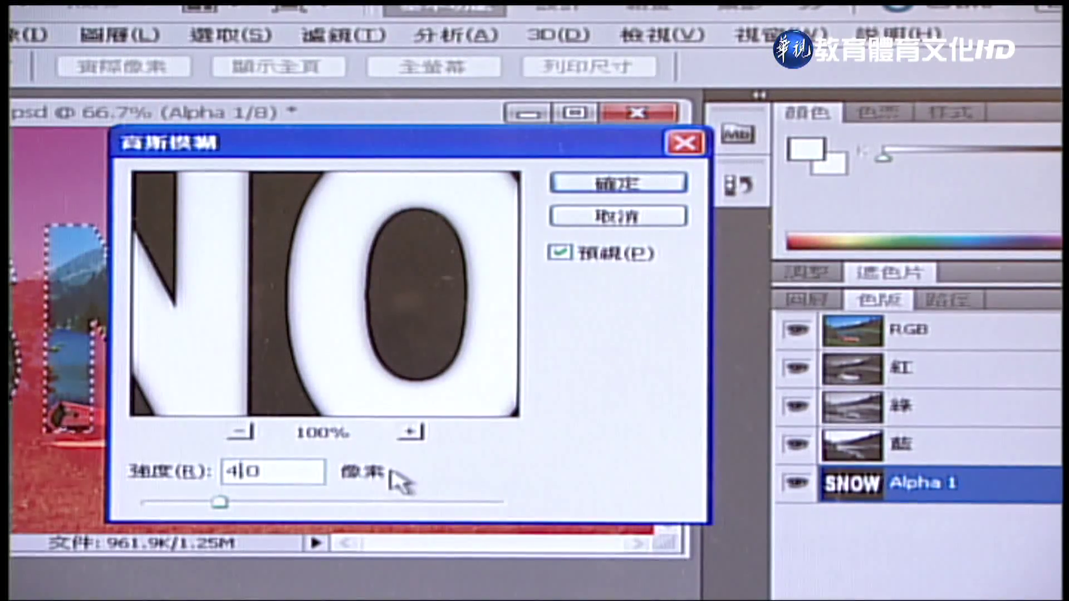
pyautogui.press('BackSpace')
pyautogui.write('1')
pyautogui.press('BackSpace')
pyautogui.write('20')
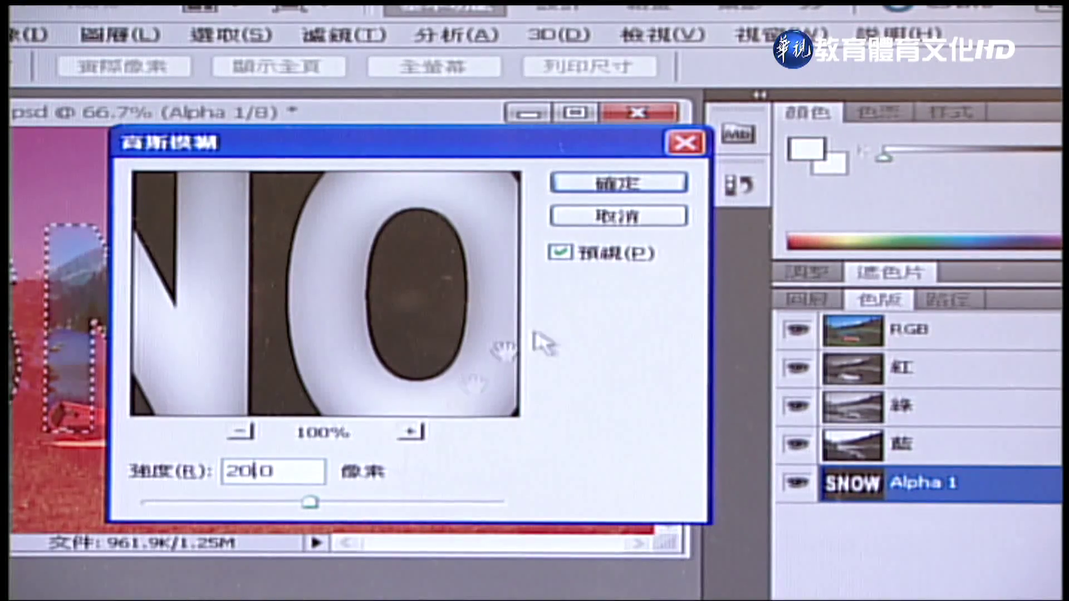
pyautogui.click(649, 186)
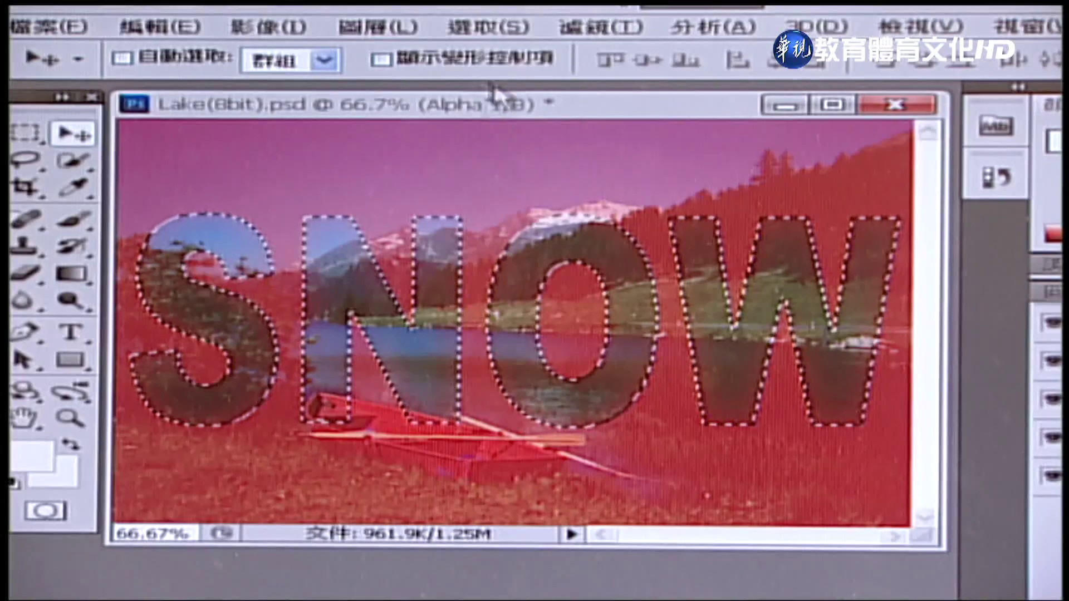
# Step: Expand the selection around the SNOW letters by 8 pixels
pyautogui.click(490, 26)
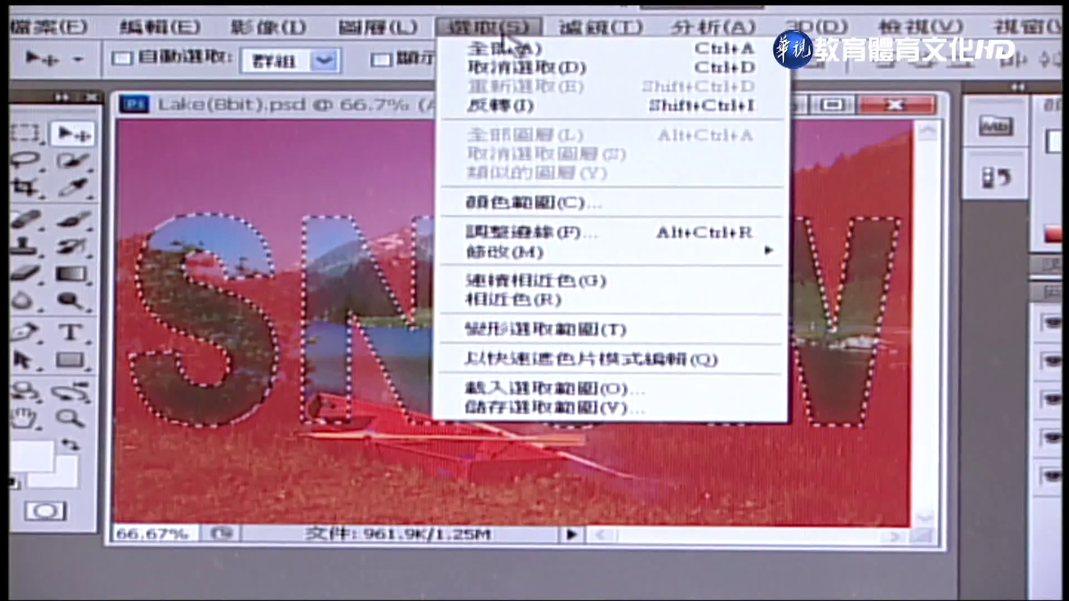
pyautogui.moveTo(560, 249)
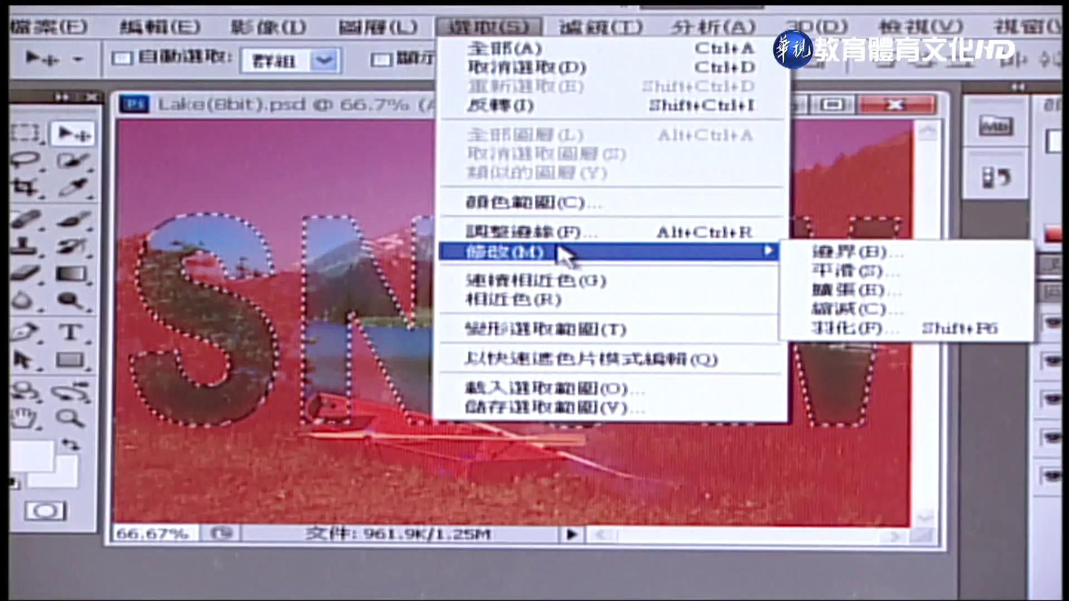
pyautogui.click(885, 292)
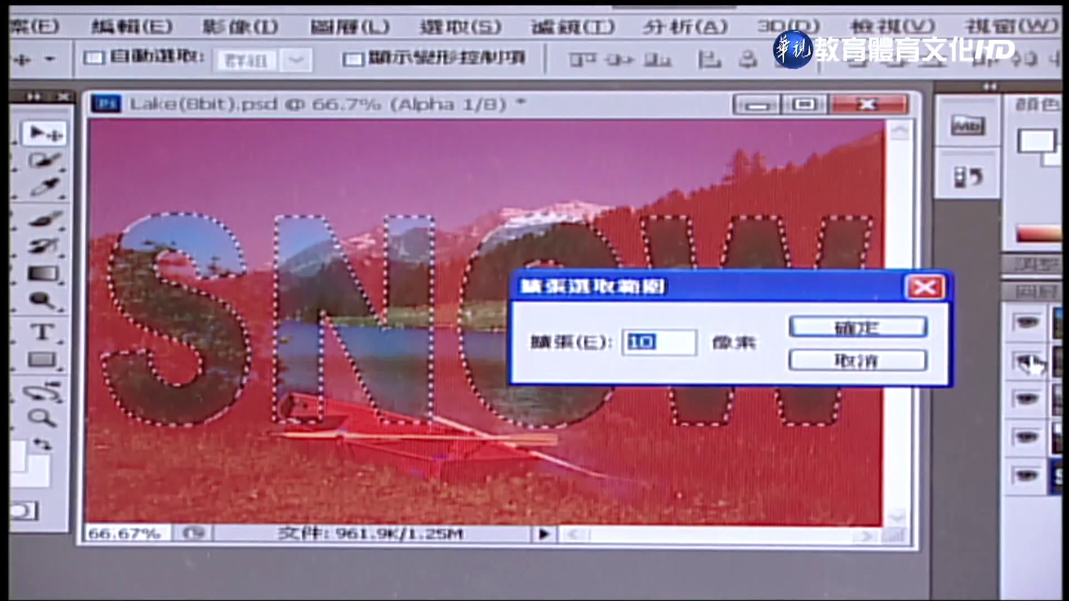
pyautogui.write('8')
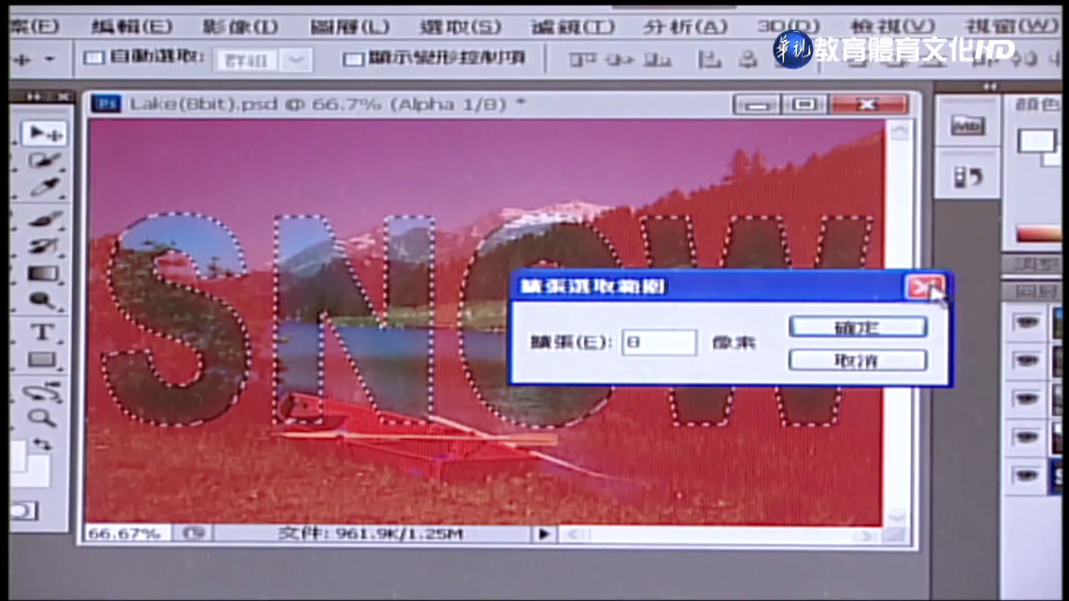
pyautogui.click(858, 327)
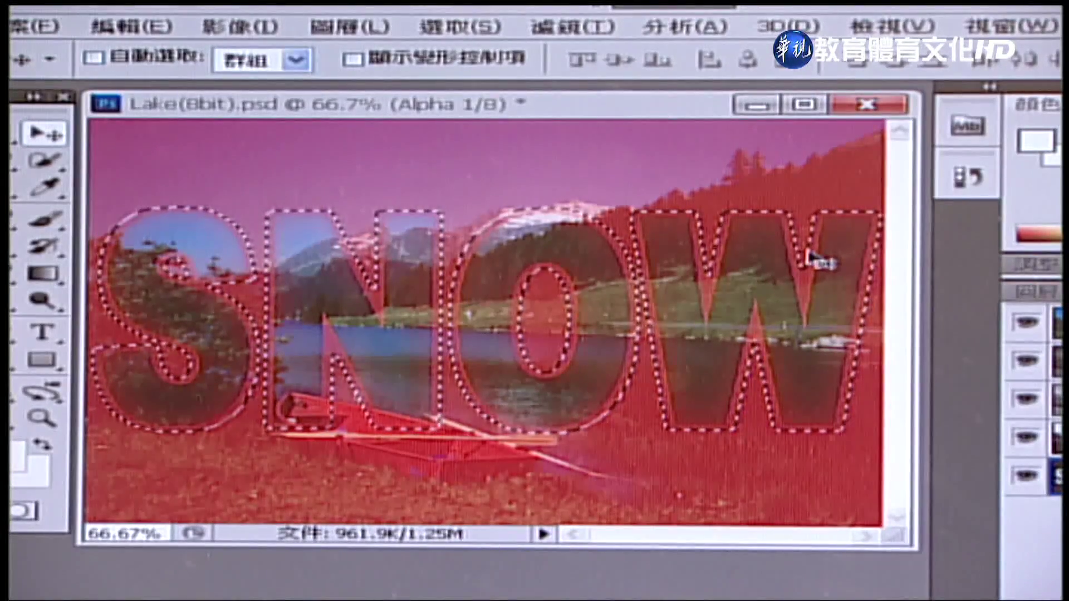
# Step: Apply a second Gaussian Blur with a radius of 20 pixels inside the expanded SNOW selection in the Alpha 1 channel
pyautogui.click(565, 38)
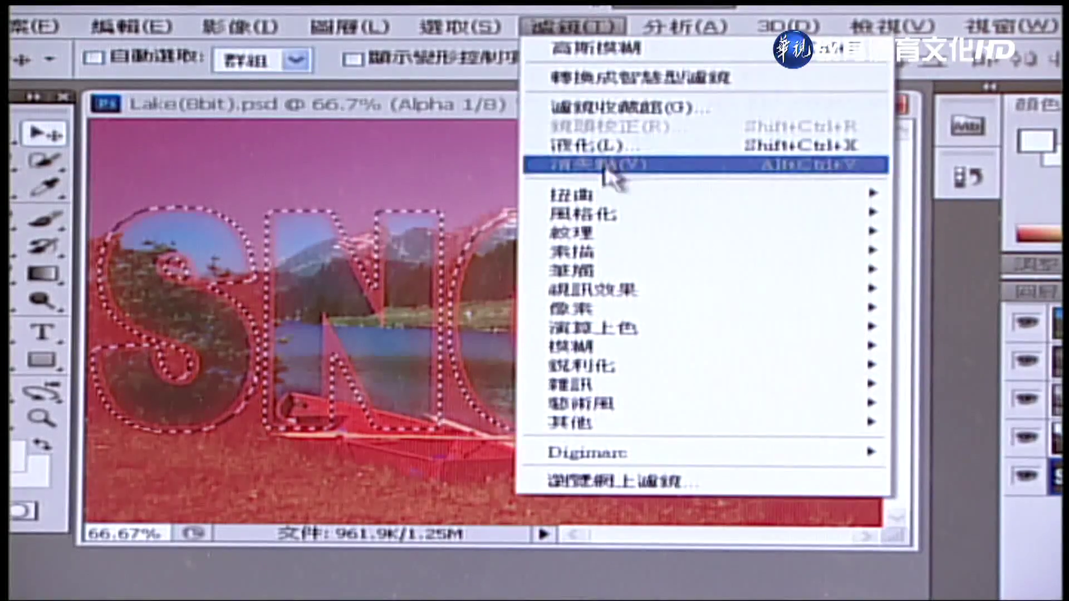
pyautogui.moveTo(740, 353)
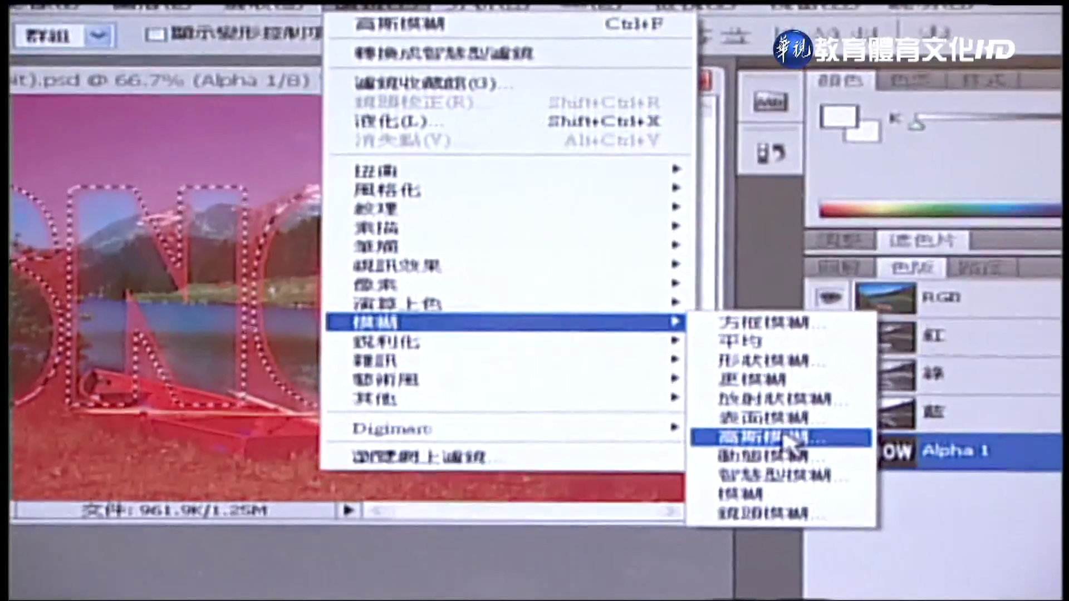
pyautogui.click(849, 460)
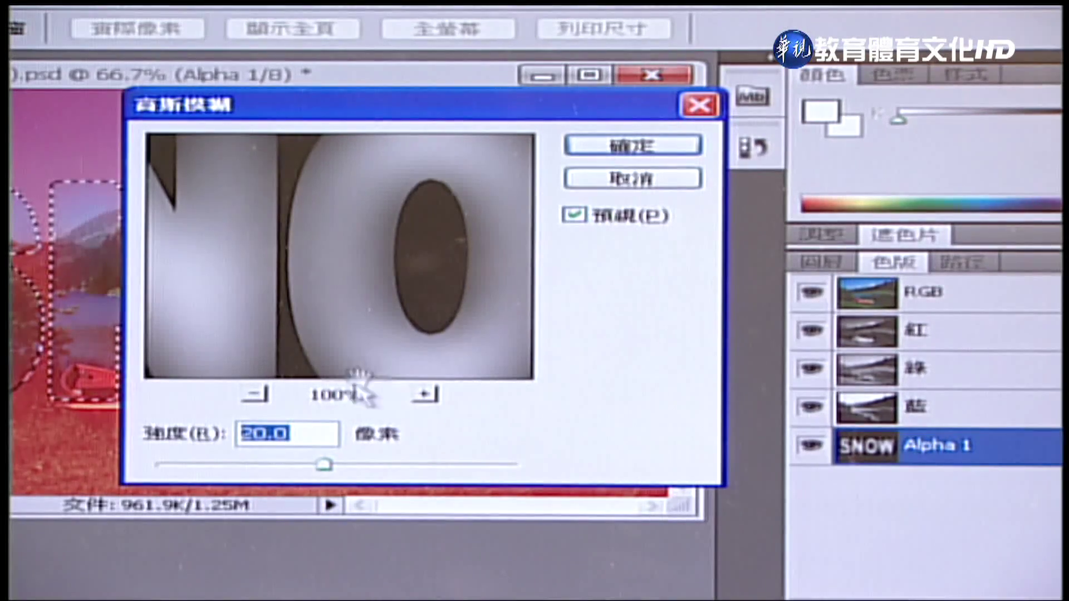
pyautogui.click(318, 435)
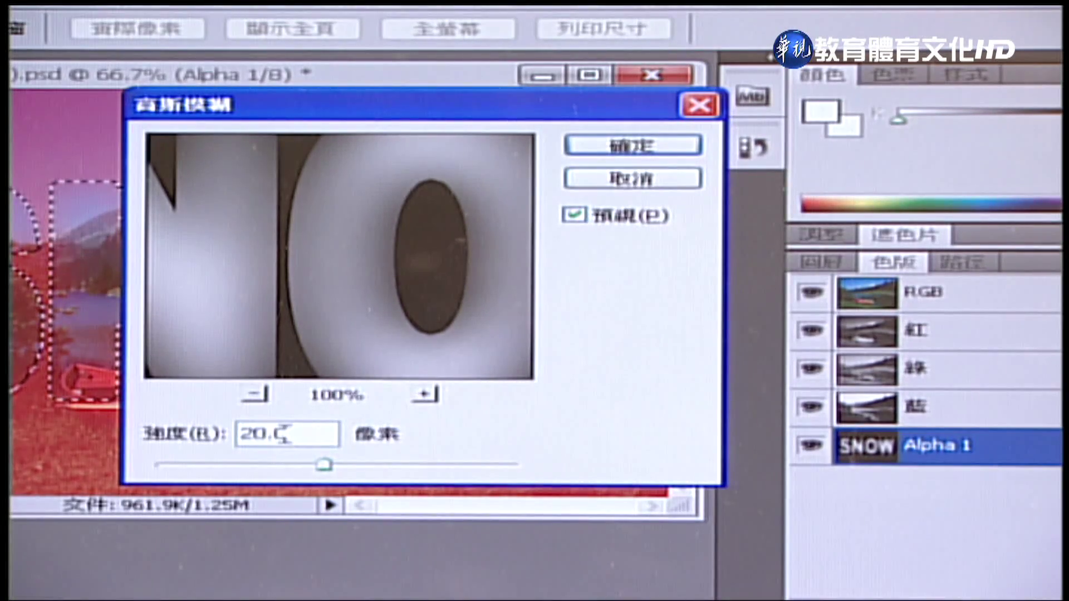
pyautogui.click(613, 157)
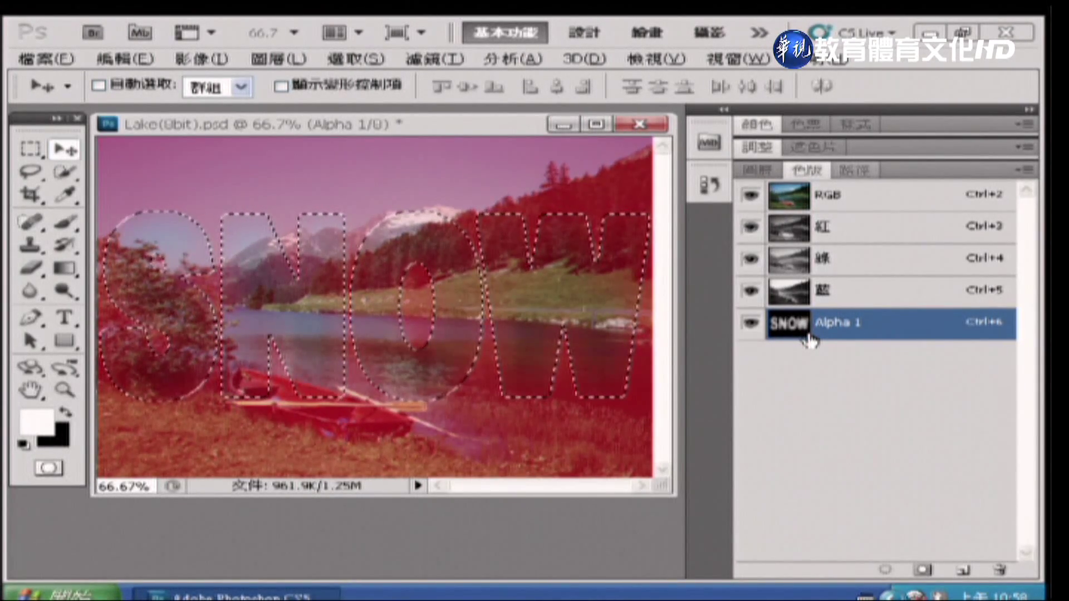
# Step: Add noise to the selected SNOW letters in the Alpha 1 channel with an amount of 26% and Gaussian distribution
pyautogui.click(422, 60)
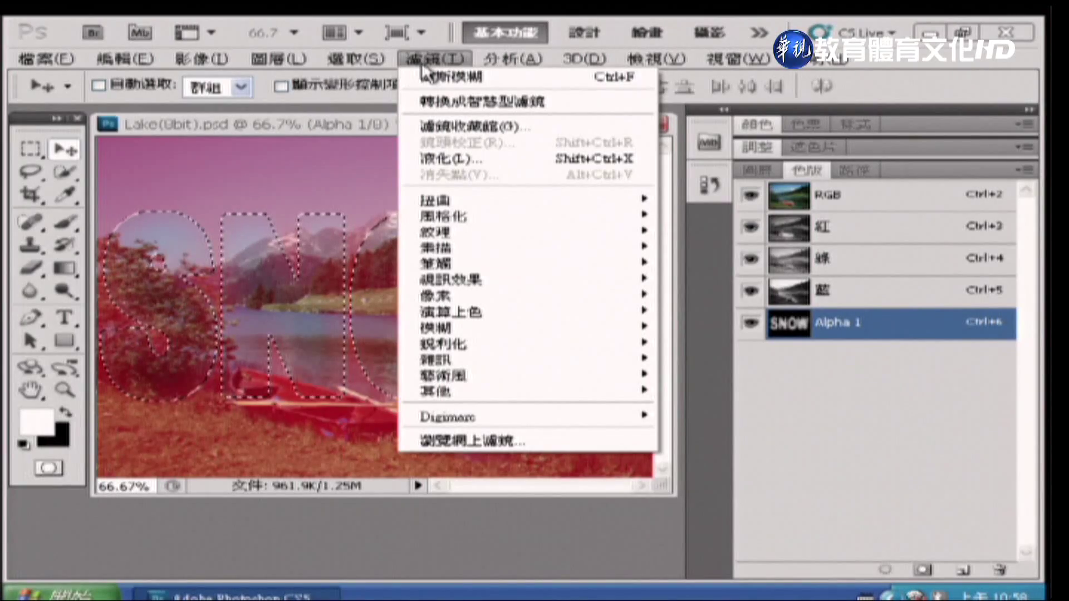
pyautogui.moveTo(531, 362)
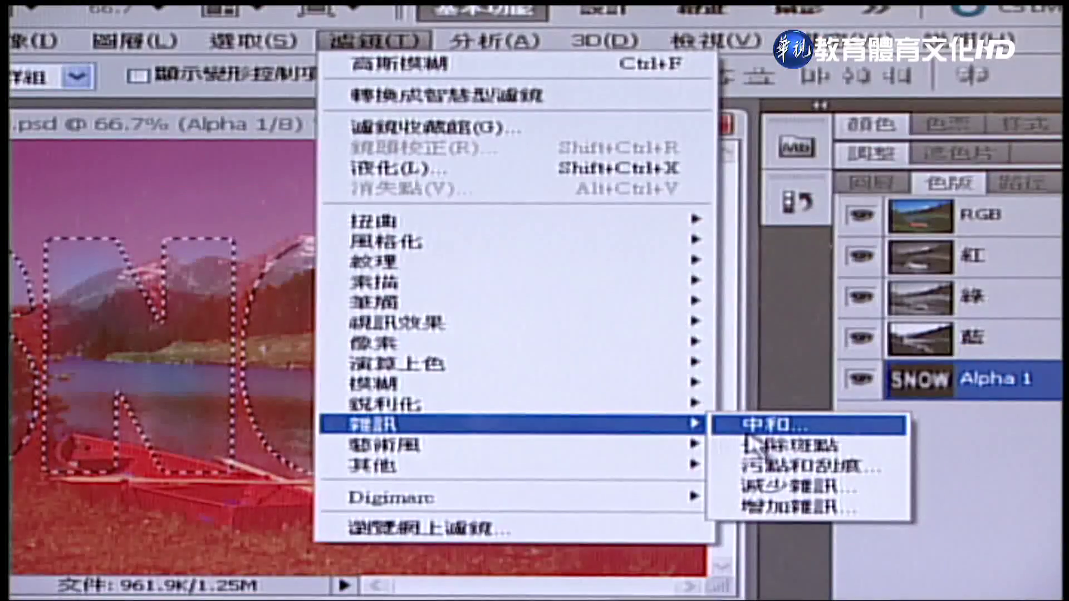
pyautogui.click(777, 508)
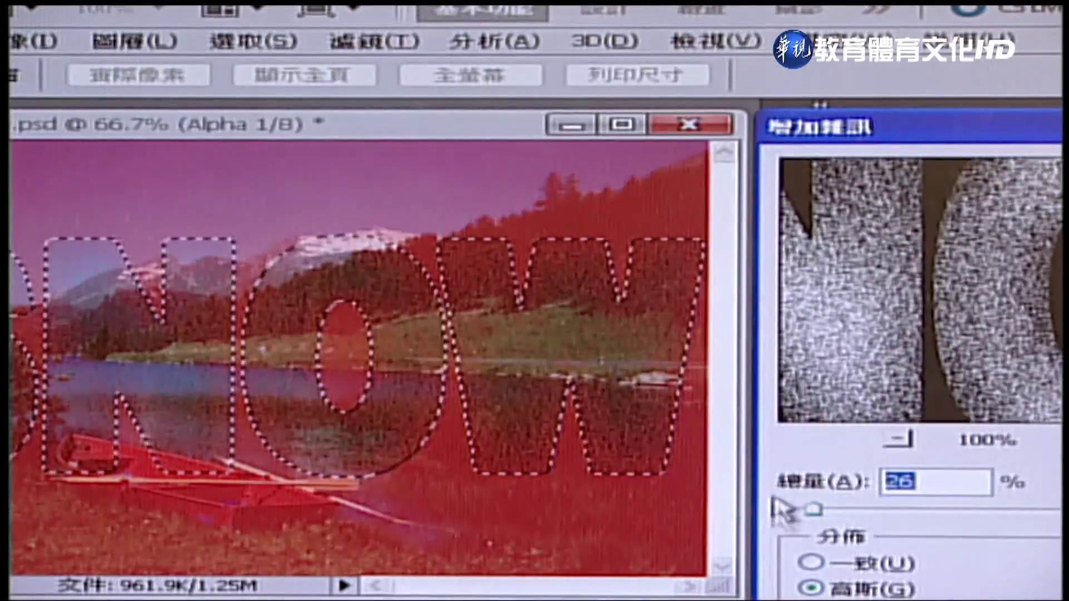
pyautogui.moveTo(852, 124); pyautogui.dragTo(282, 124)
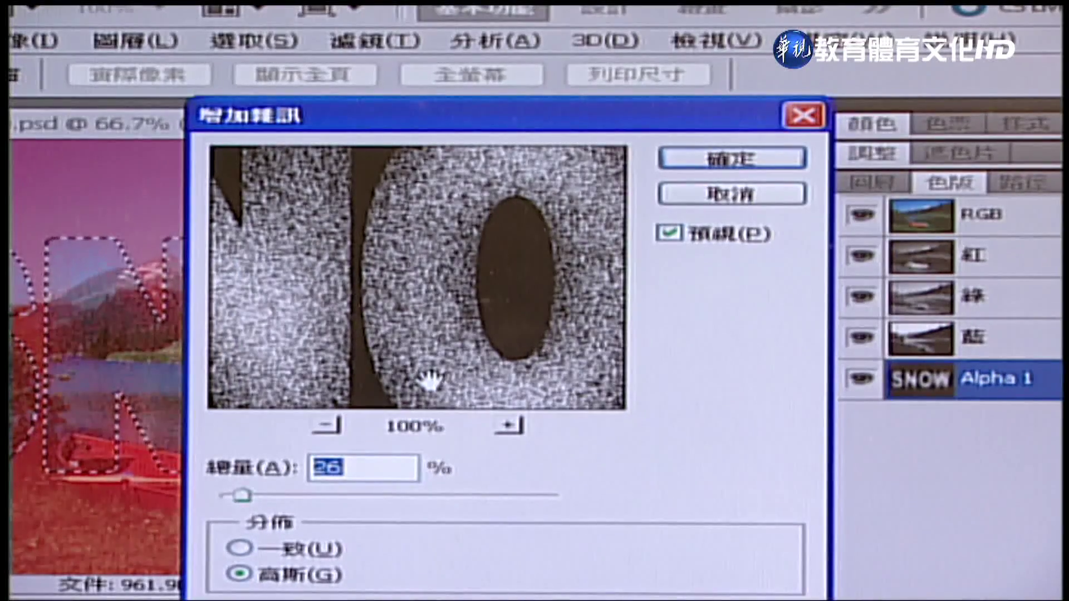
pyautogui.click(353, 470)
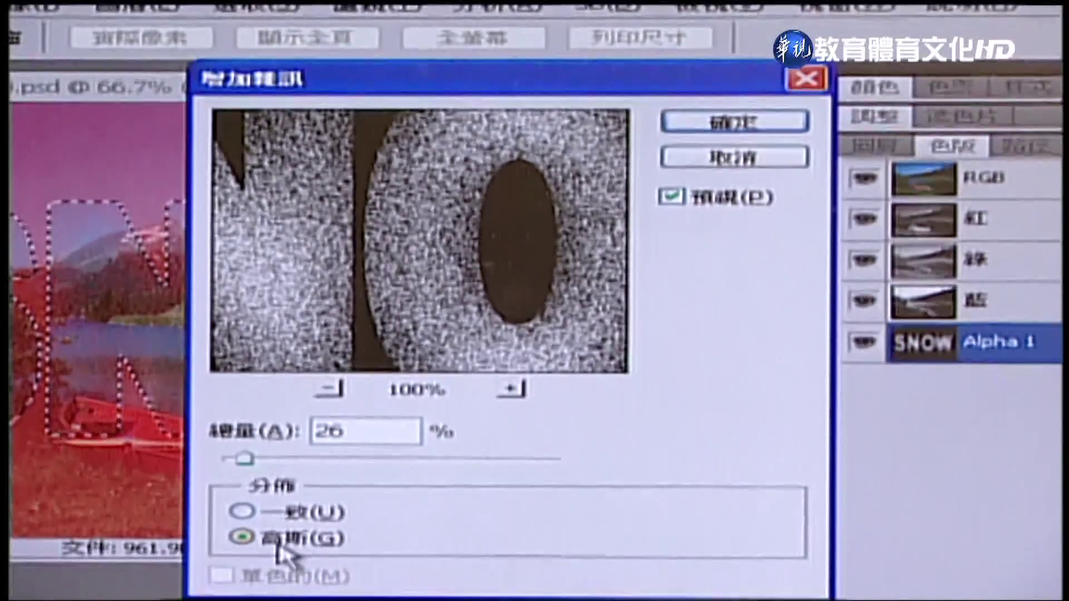
pyautogui.click(279, 568)
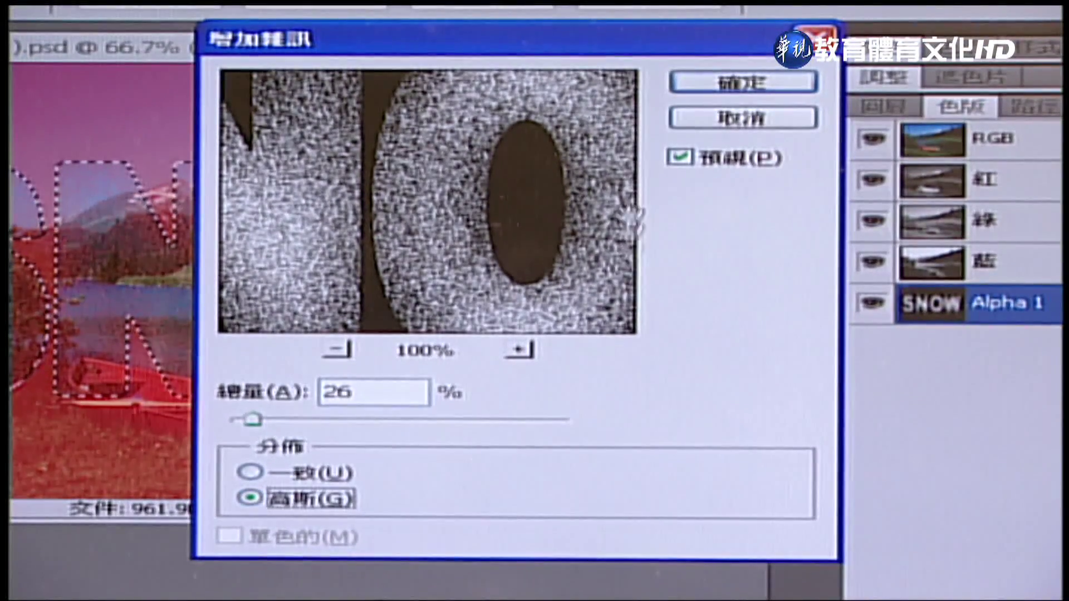
pyautogui.click(746, 89)
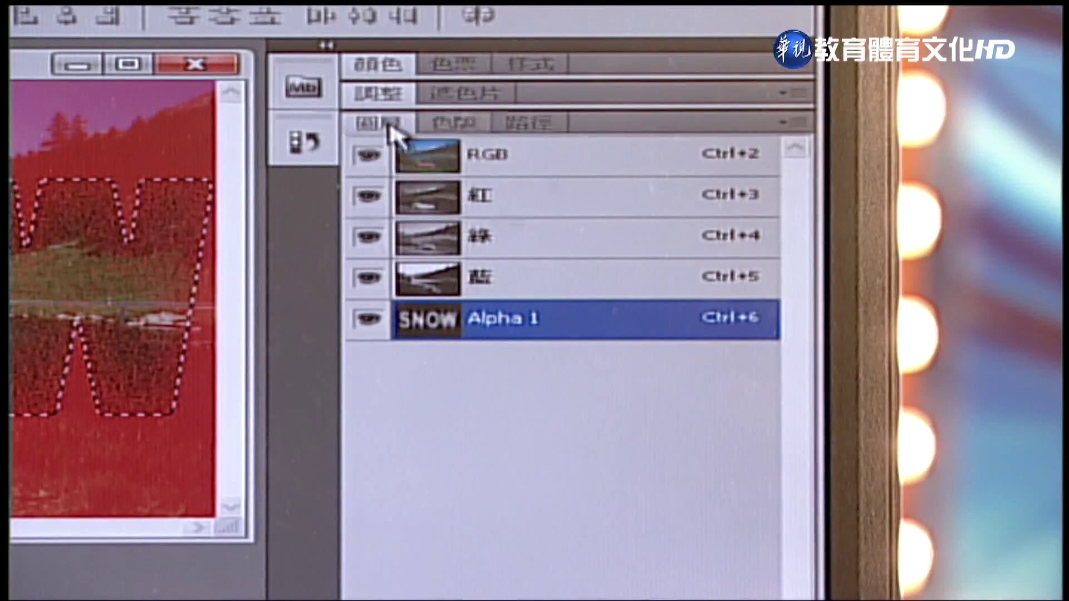
# Step: Add a new layer above the background photo and feather the SNOW selection by 5 pixels
pyautogui.click(761, 170)
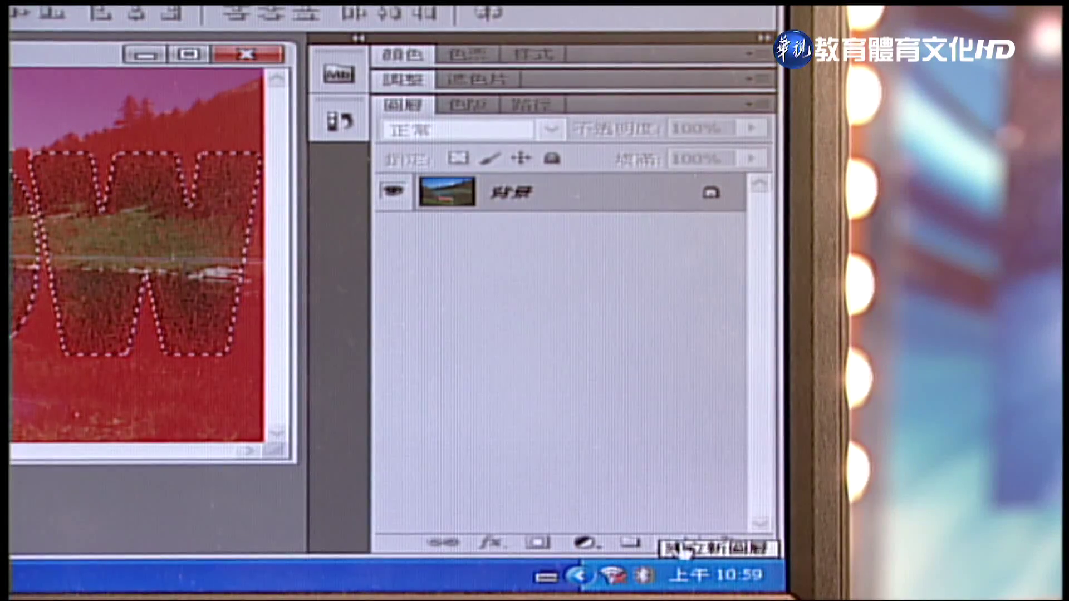
pyautogui.click(683, 547)
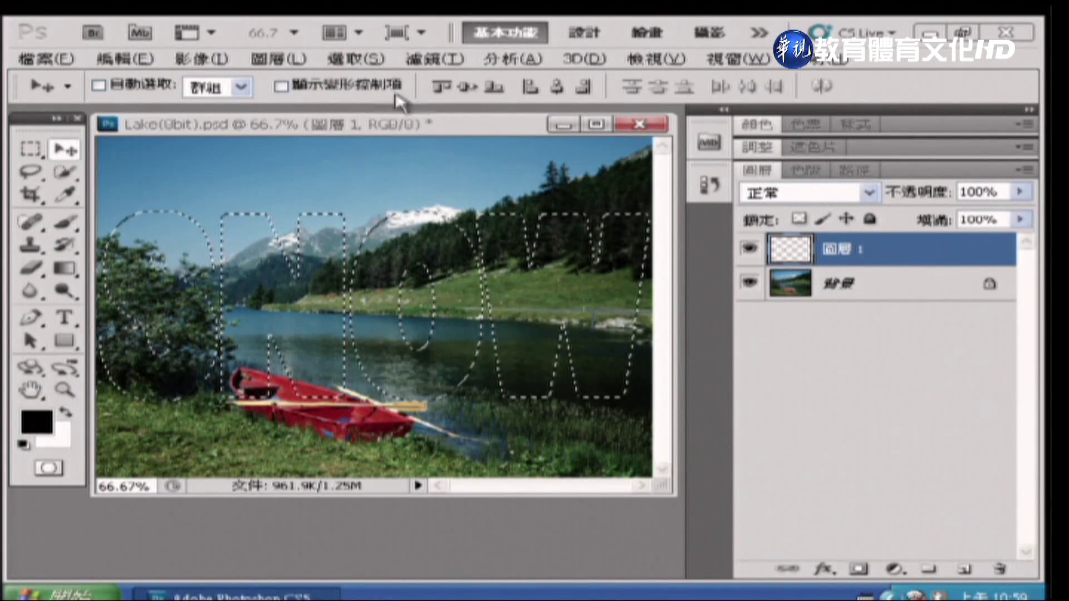
pyautogui.click(368, 61)
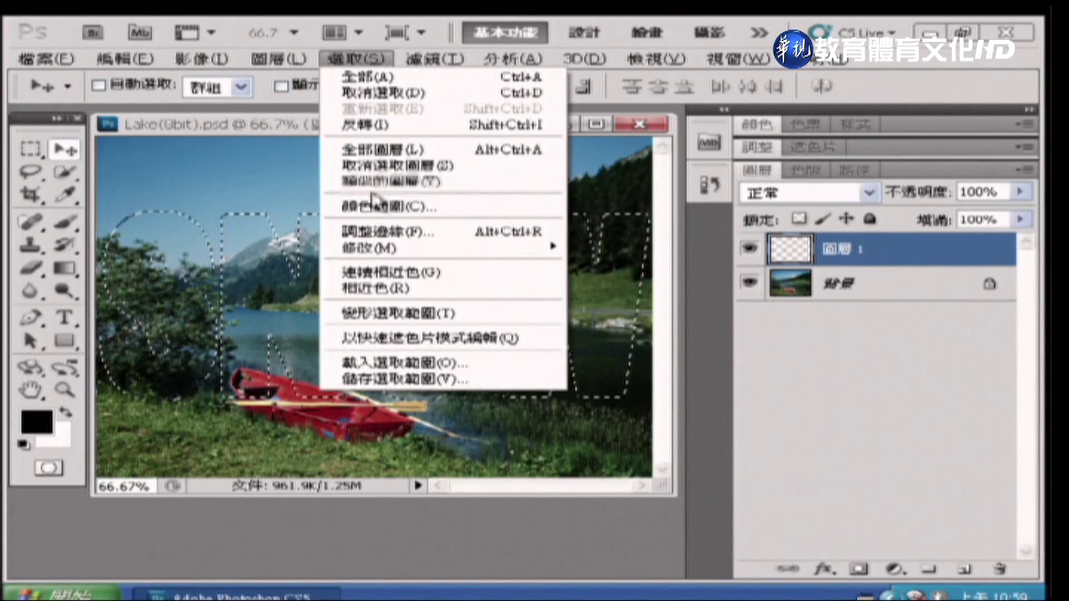
pyautogui.moveTo(397, 246)
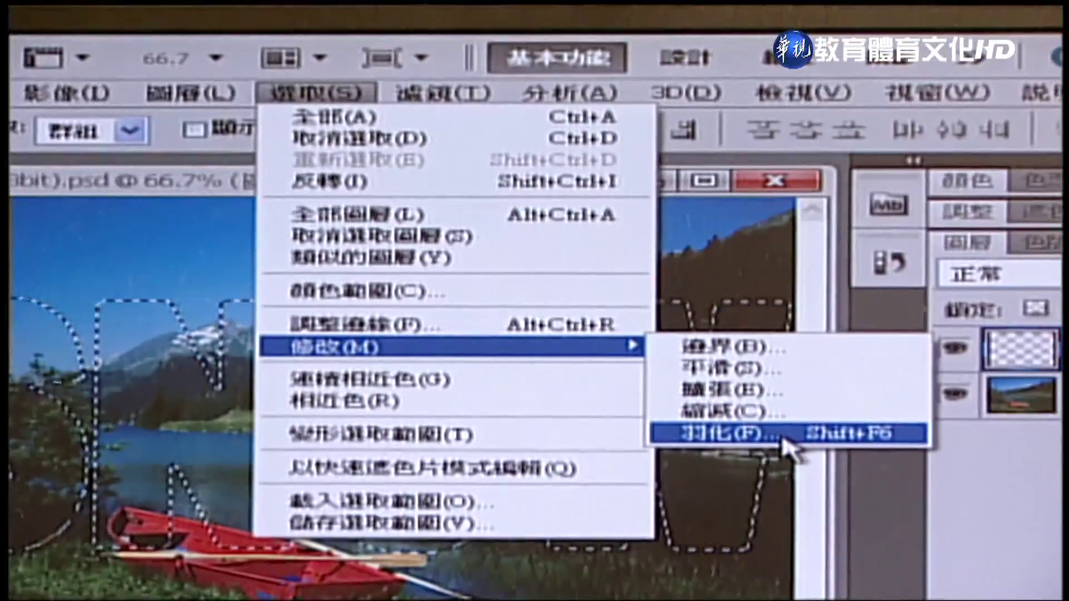
pyautogui.click(785, 445)
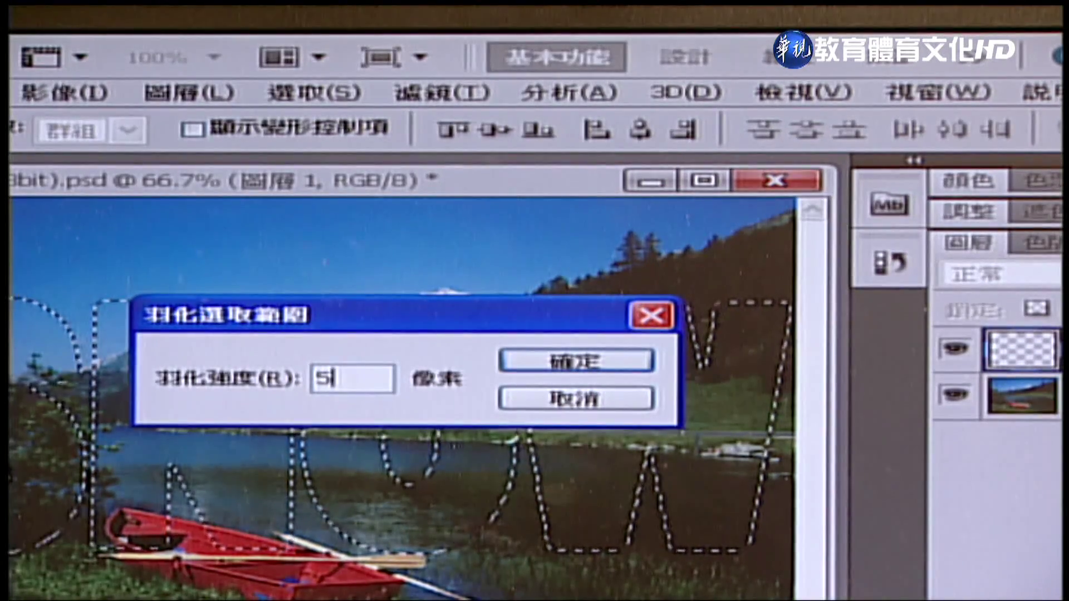
pyautogui.click(616, 368)
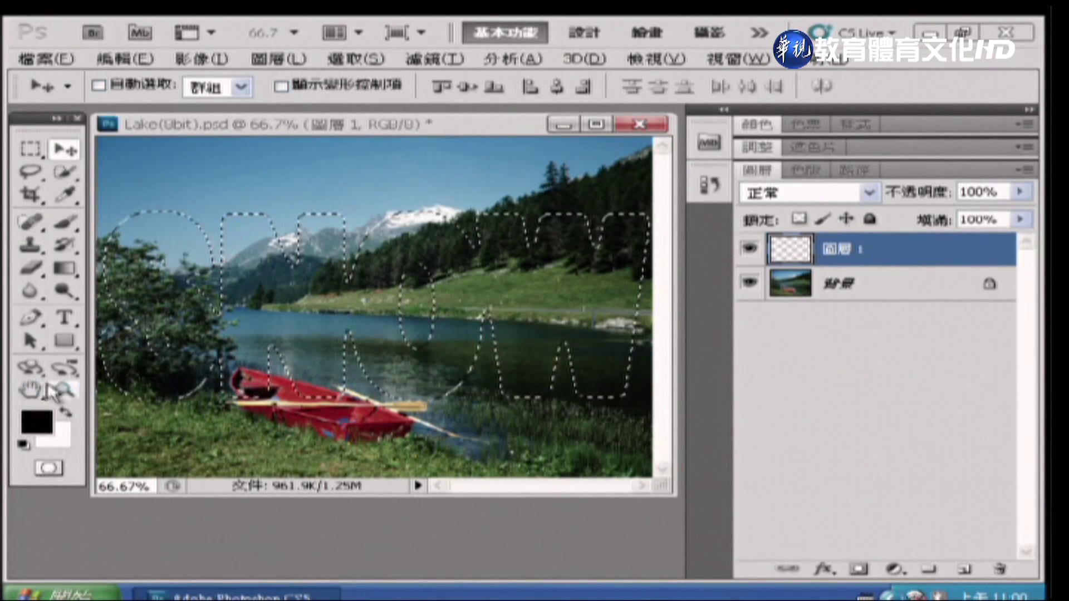
# Step: Swap the foreground and background colours and fill the feathered SNOW selection with white on the new layer
pyautogui.click(63, 421)
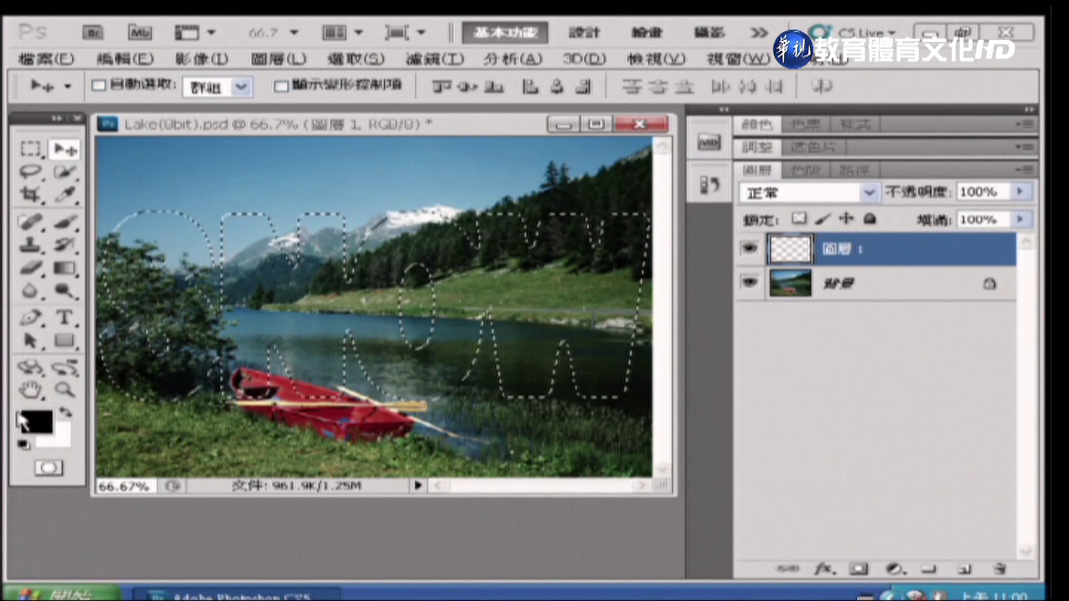
pyautogui.click(63, 422)
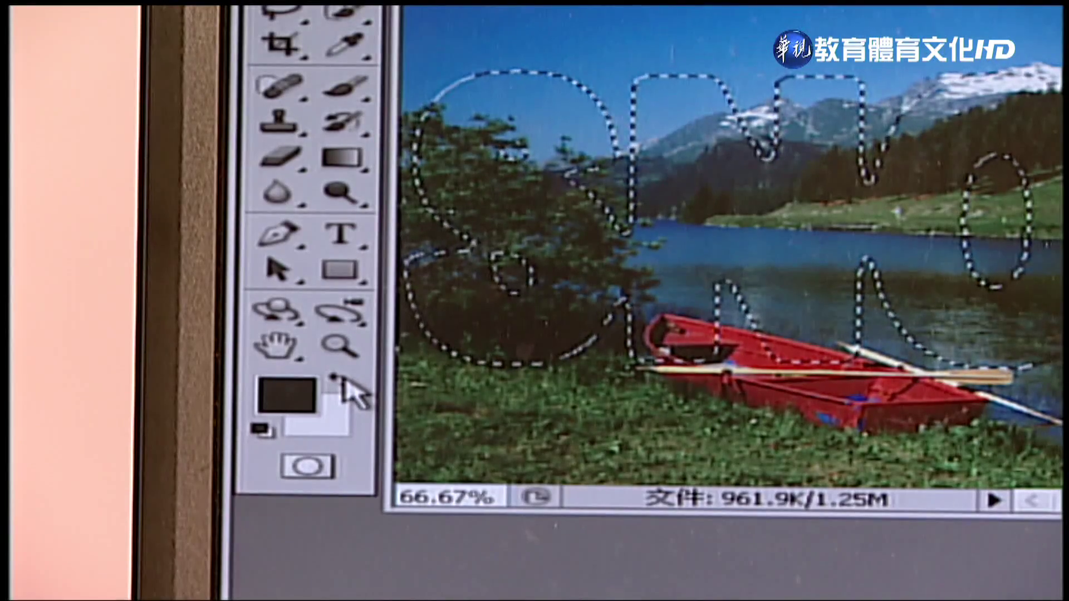
pyautogui.click(341, 380)
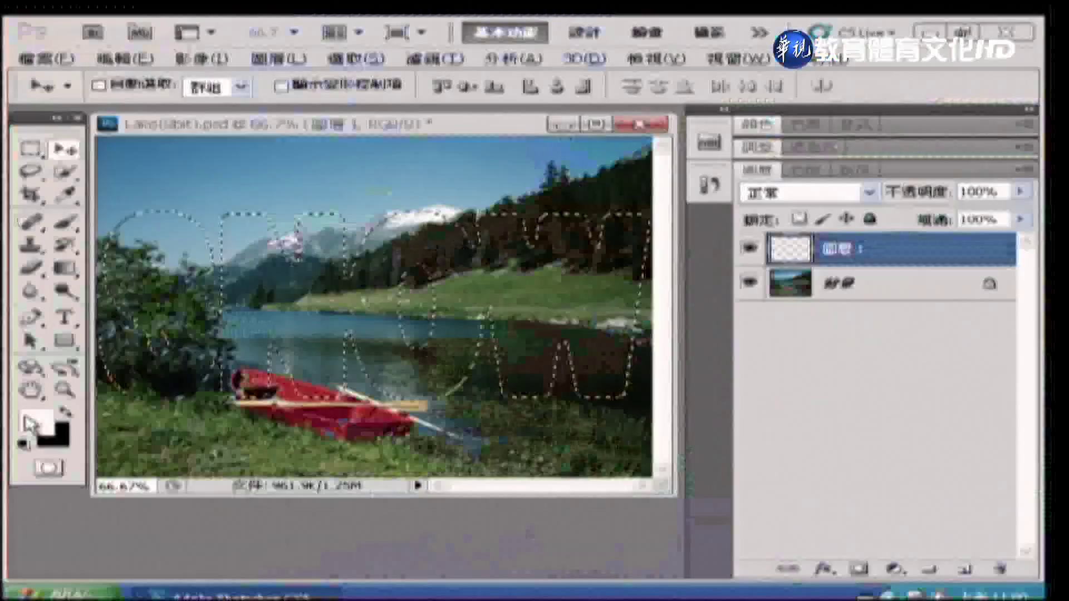
pyautogui.hotkey('alt', 'BackSpace')
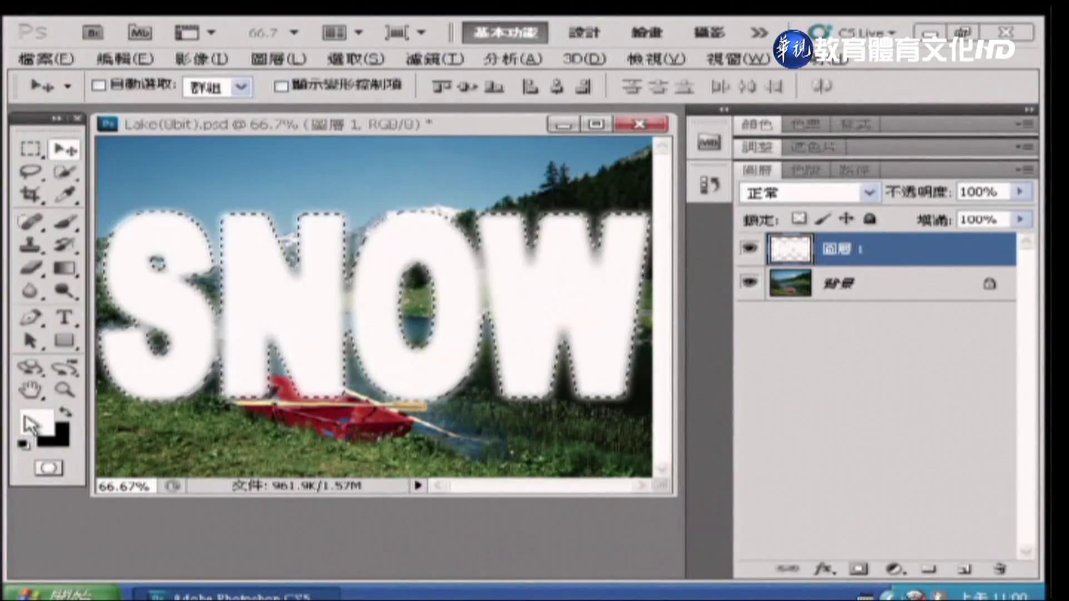